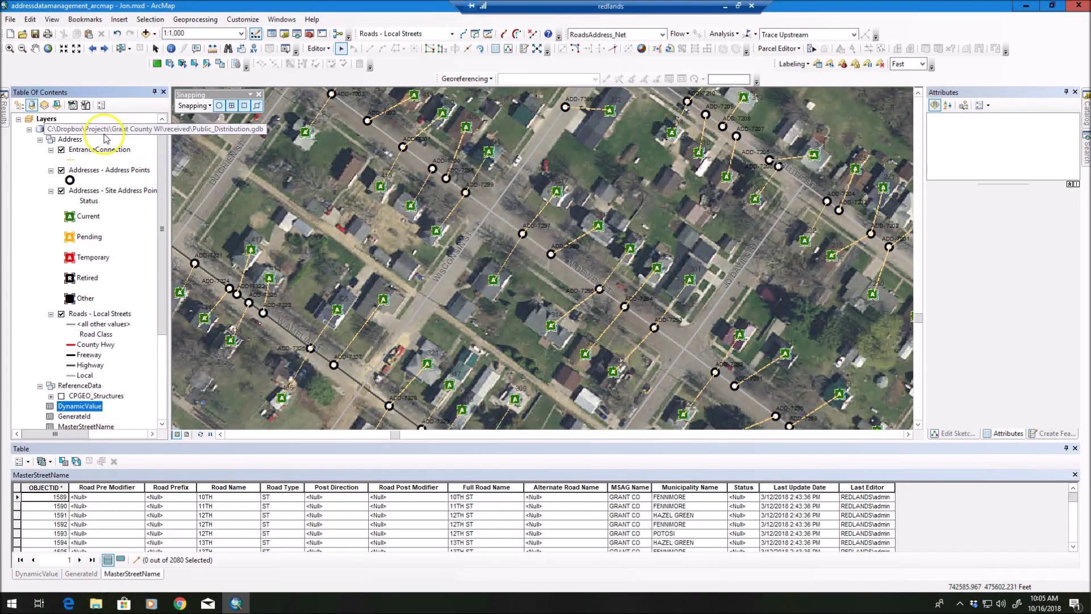
Step: Switch the Table Of Contents to List By Drawing Order
left_click(20, 105)
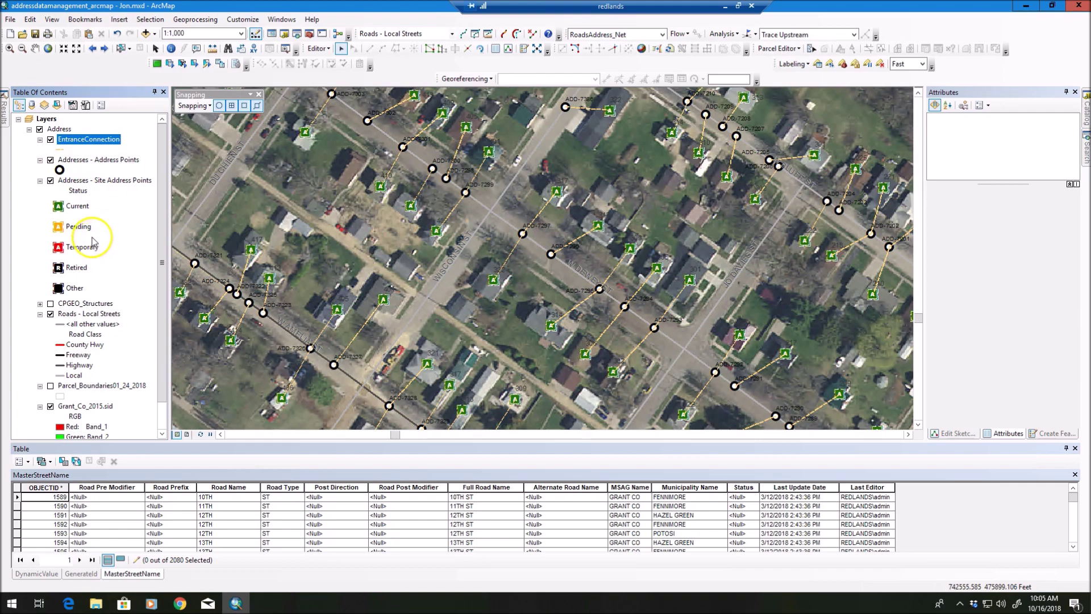
Step: Turn off the EntranceConnection layer and confirm the Attribute Assistant toolbar is enabled
left_click(51, 139)
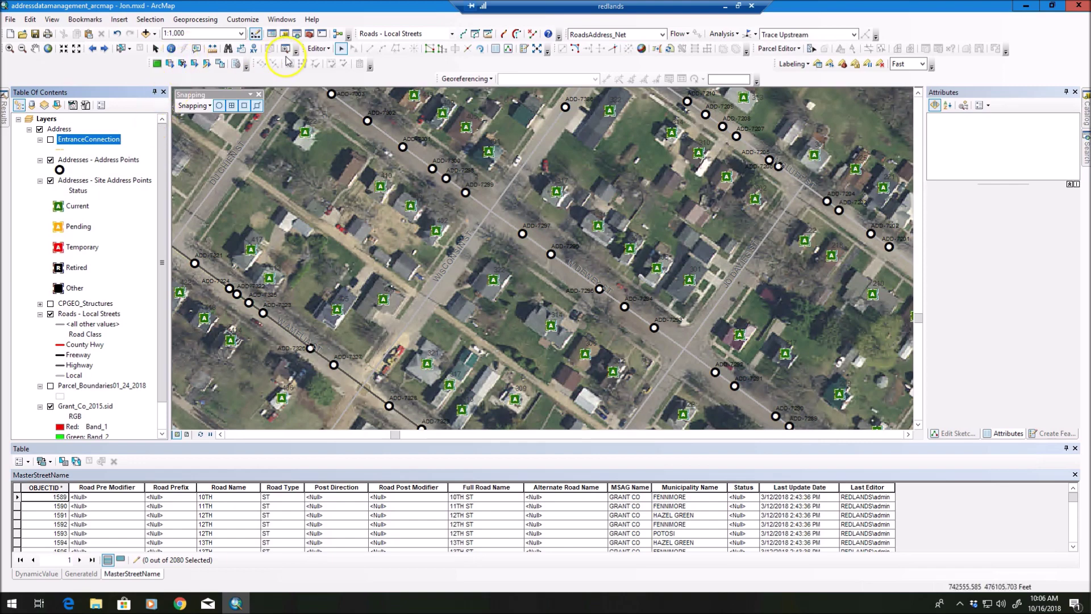
left_click(255, 21)
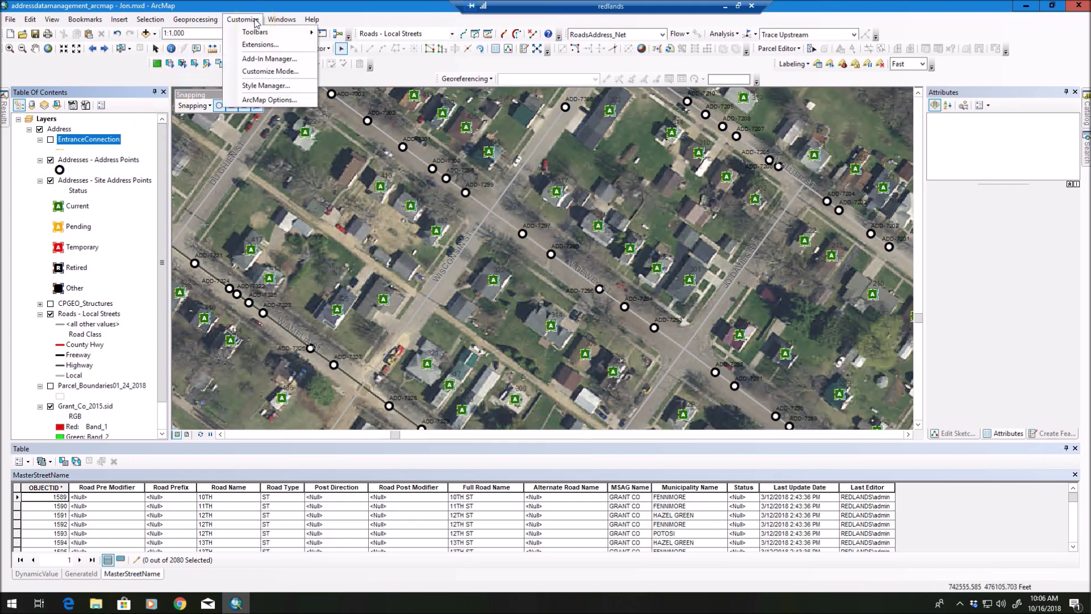
mouse_move(257, 32)
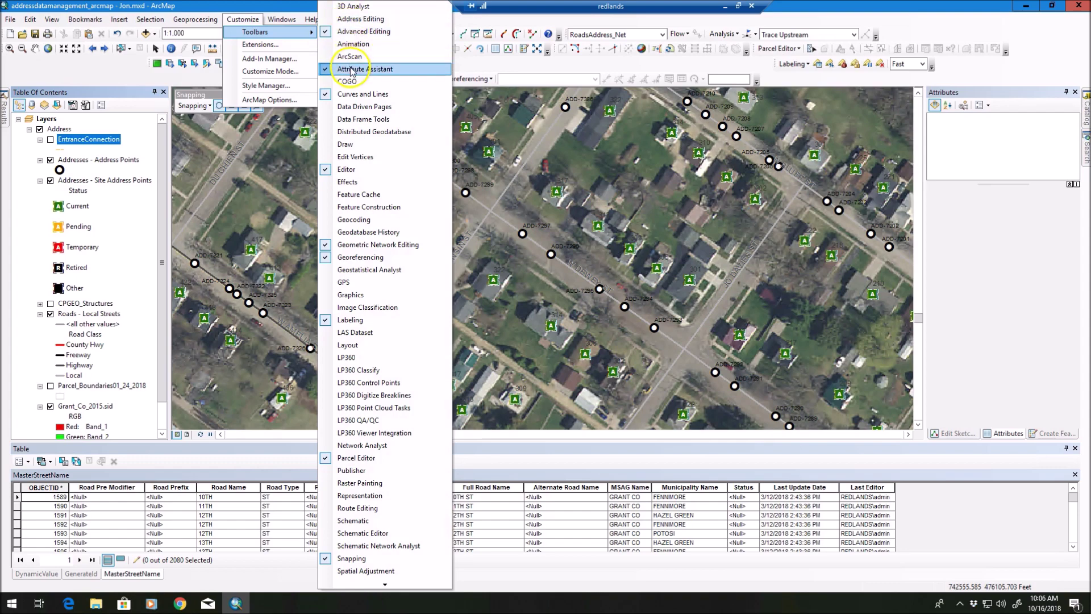
left_click(253, 20)
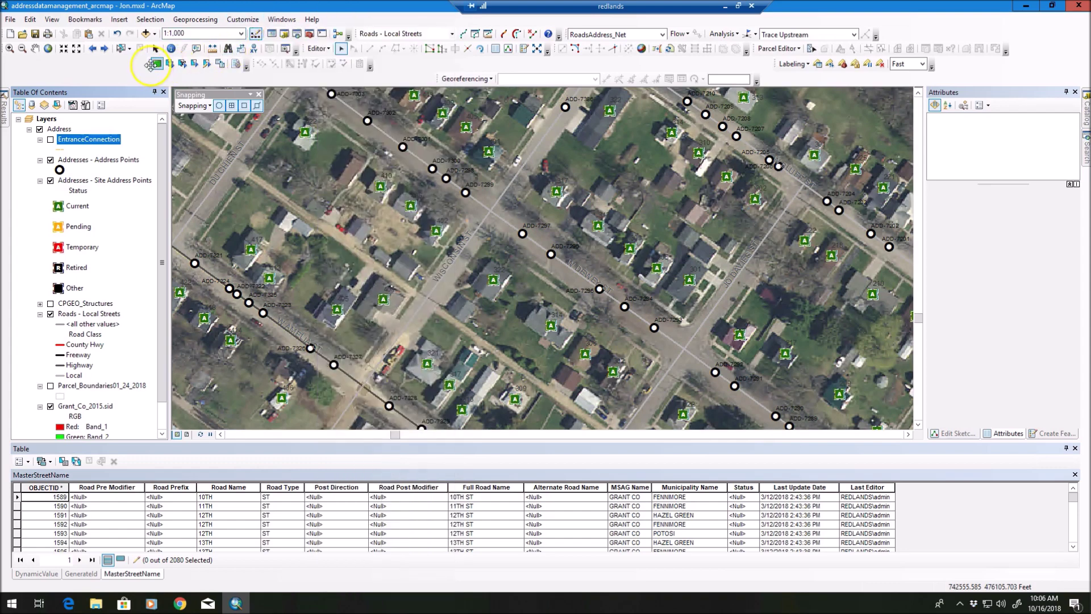
Step: Move the Attribute Assistant toolbar onto the map and toggle it off then on so it initializes
left_click_drag(165, 83, 294, 121)
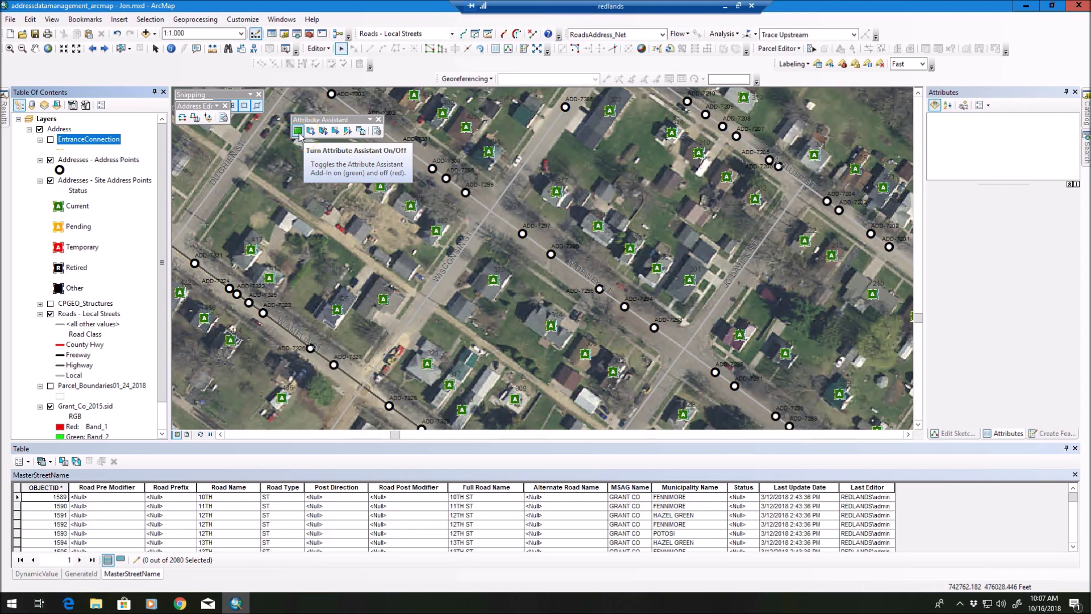
left_click(300, 137)
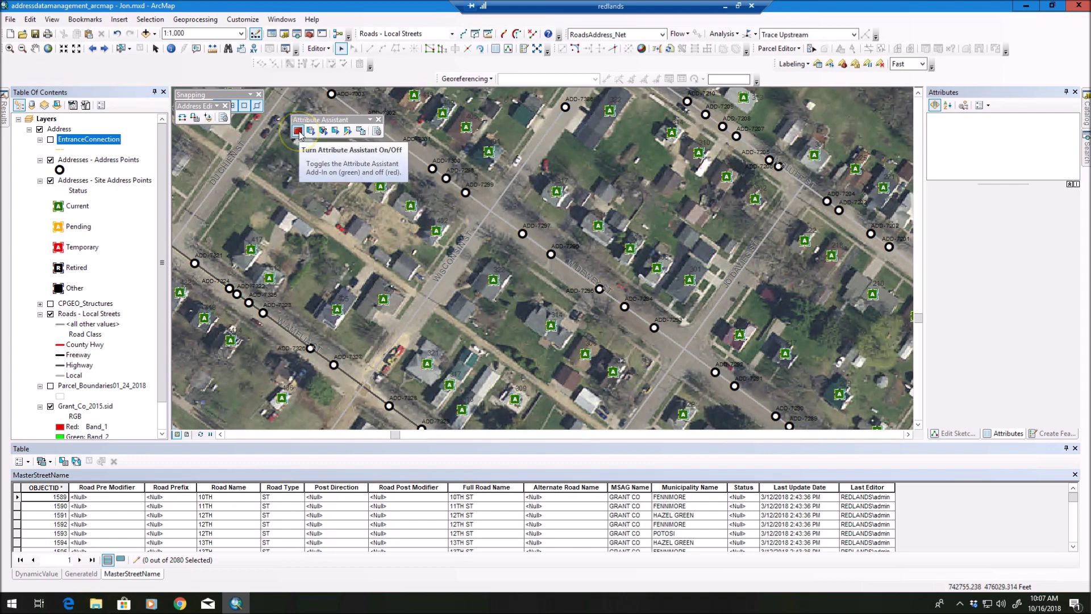
left_click(301, 143)
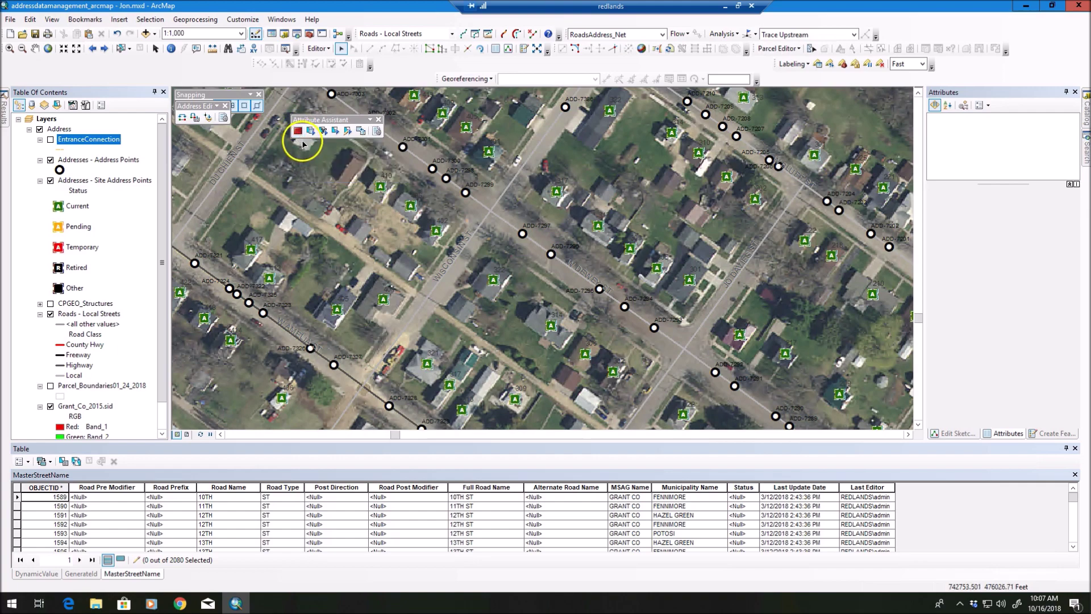
left_click(297, 131)
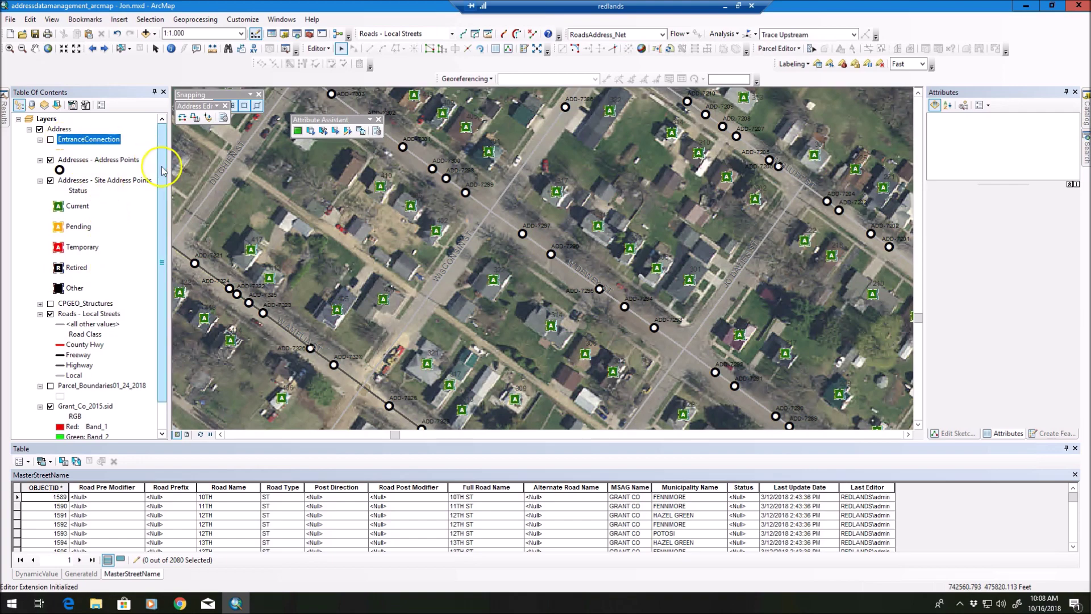
scroll(146, 230, "down", 1)
scroll(151, 184, "up", 1)
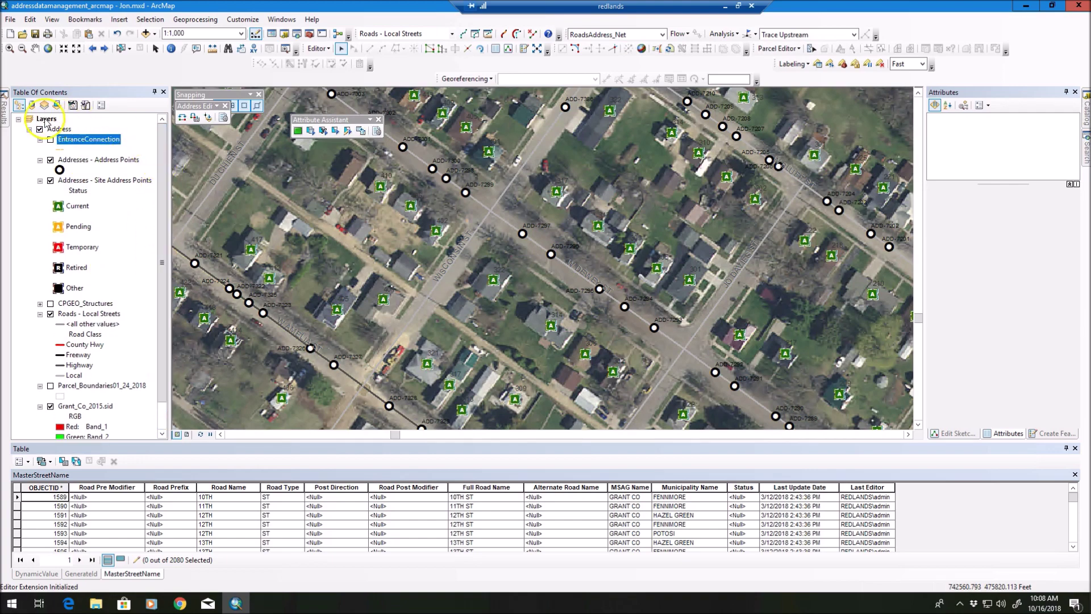
left_click(32, 104)
scroll(108, 348, "down", 3)
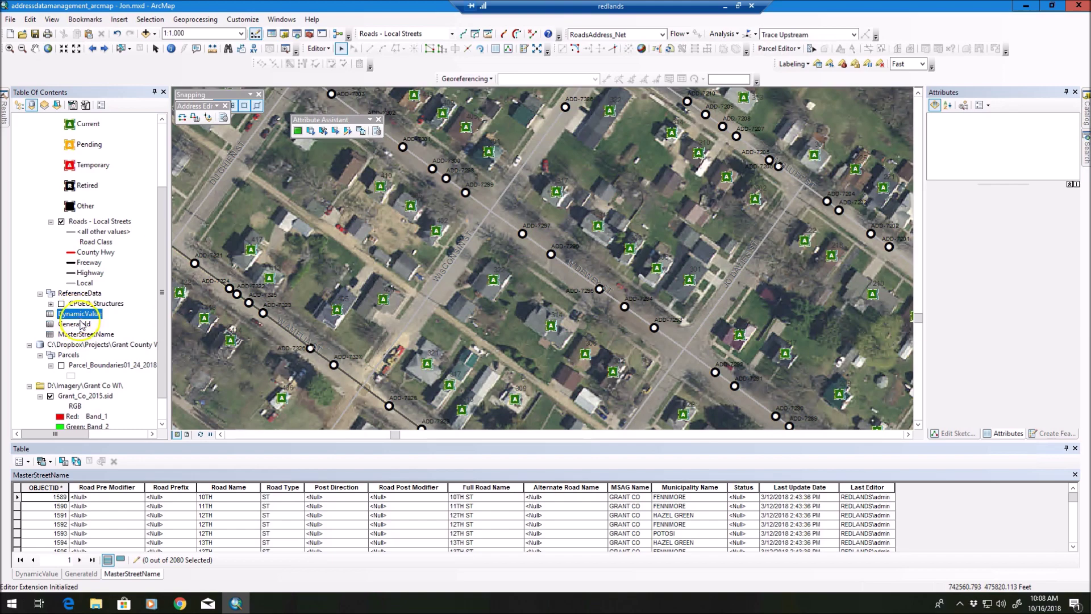
scroll(82, 325, "up", 3)
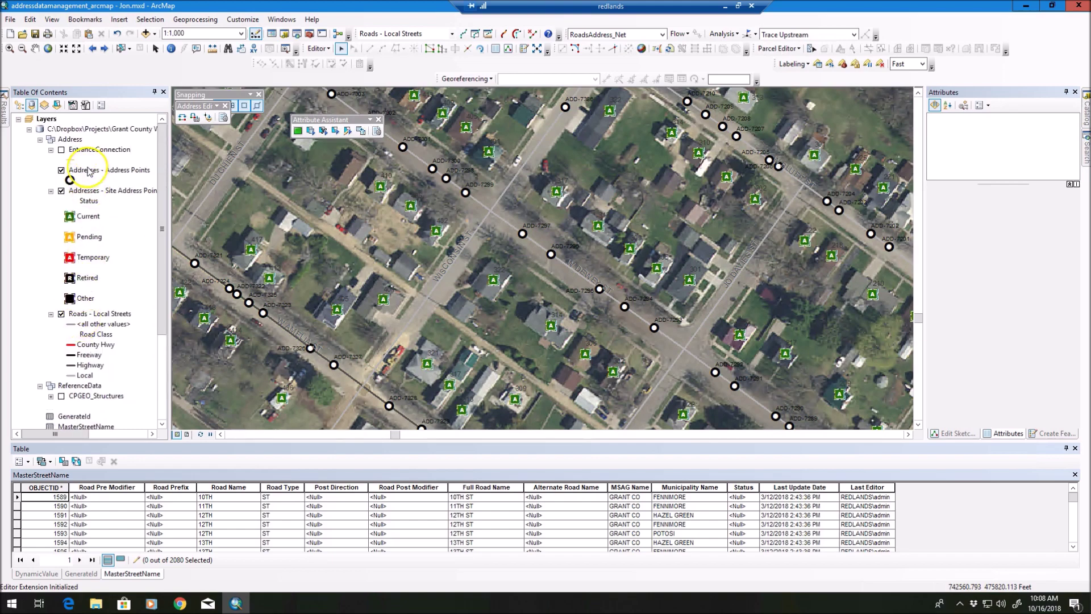
left_click(88, 171)
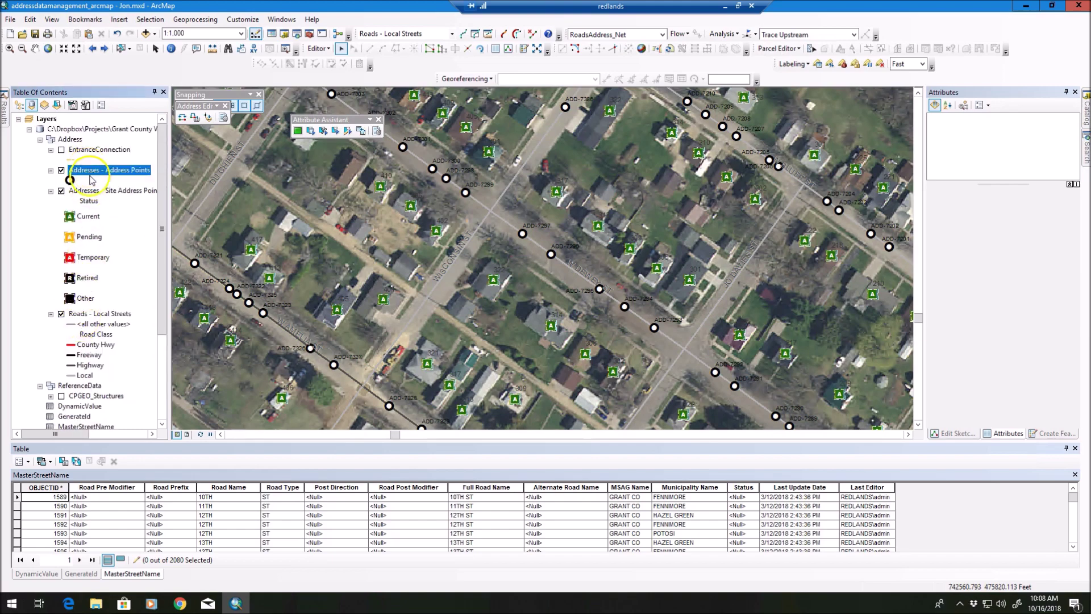
left_click(85, 191)
left_click(92, 314)
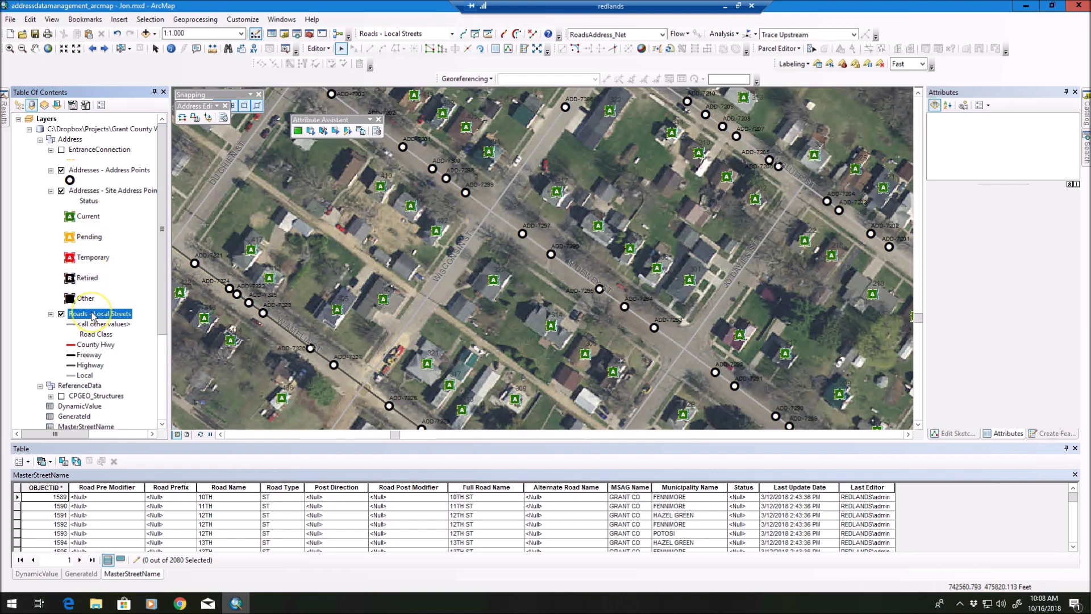
scroll(91, 312, "down", 4)
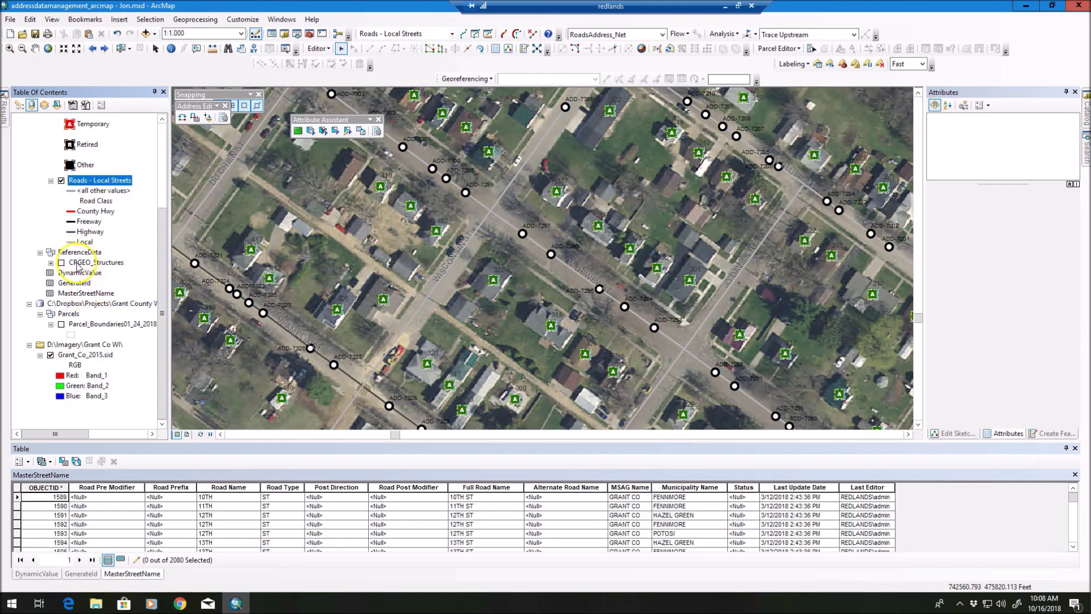
left_click(77, 272)
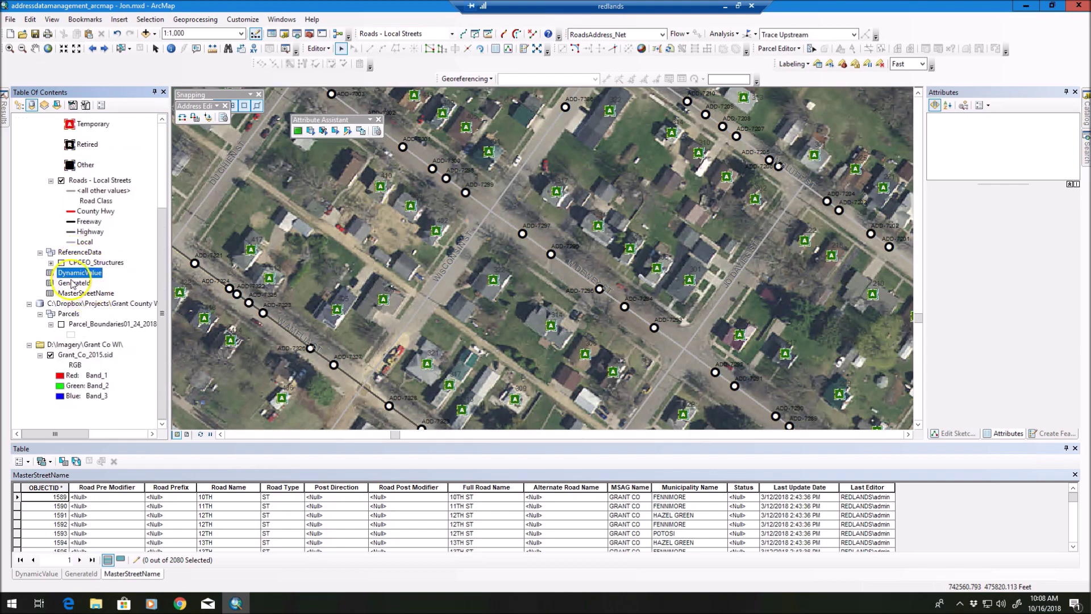
left_click(78, 283)
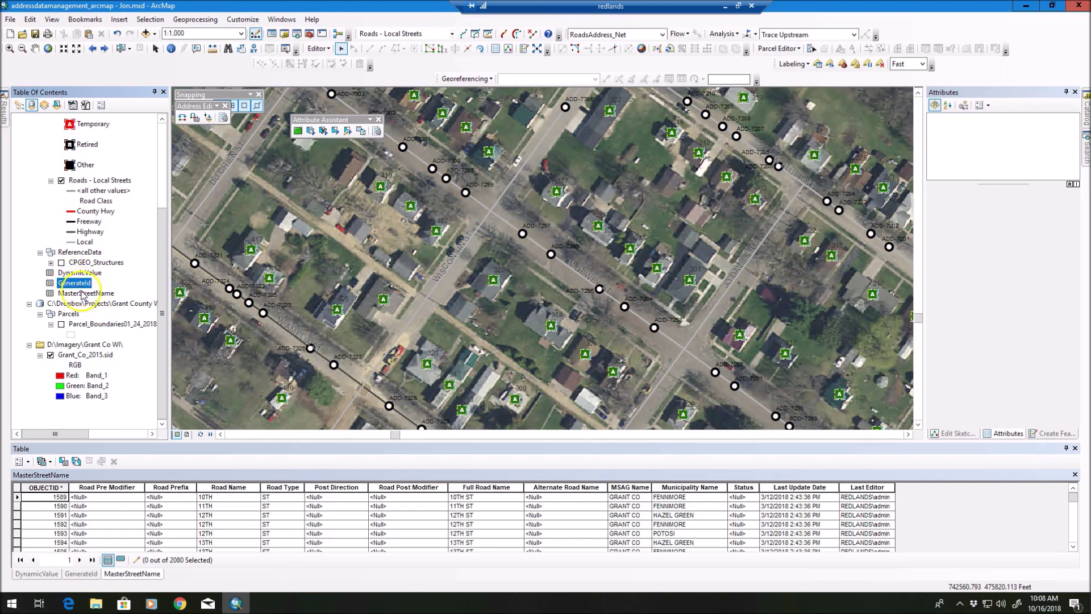
left_click(83, 293)
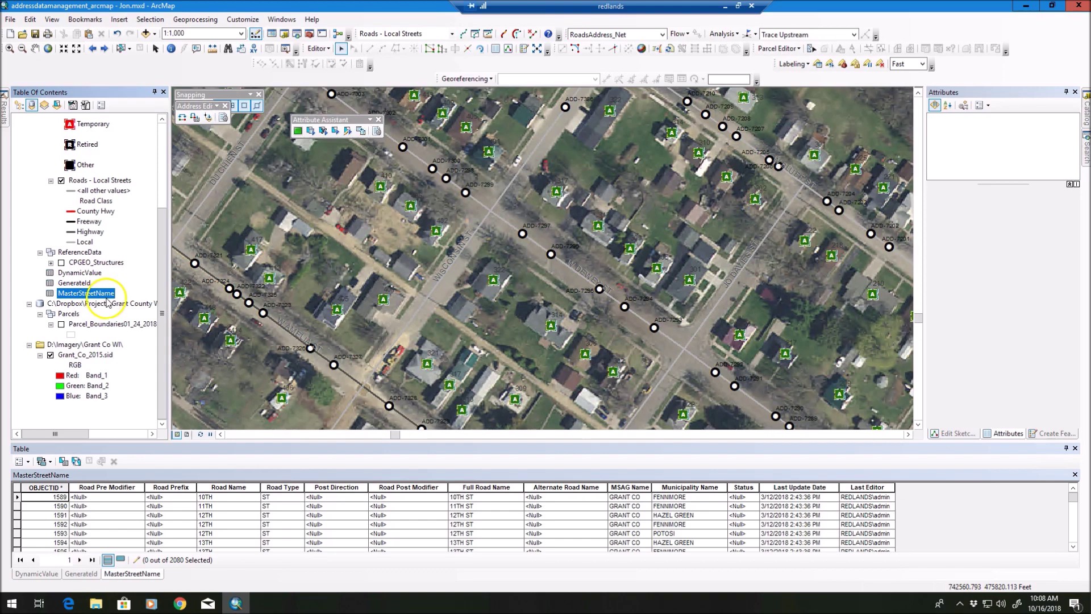
scroll(108, 296, "up", 3)
left_click(19, 105)
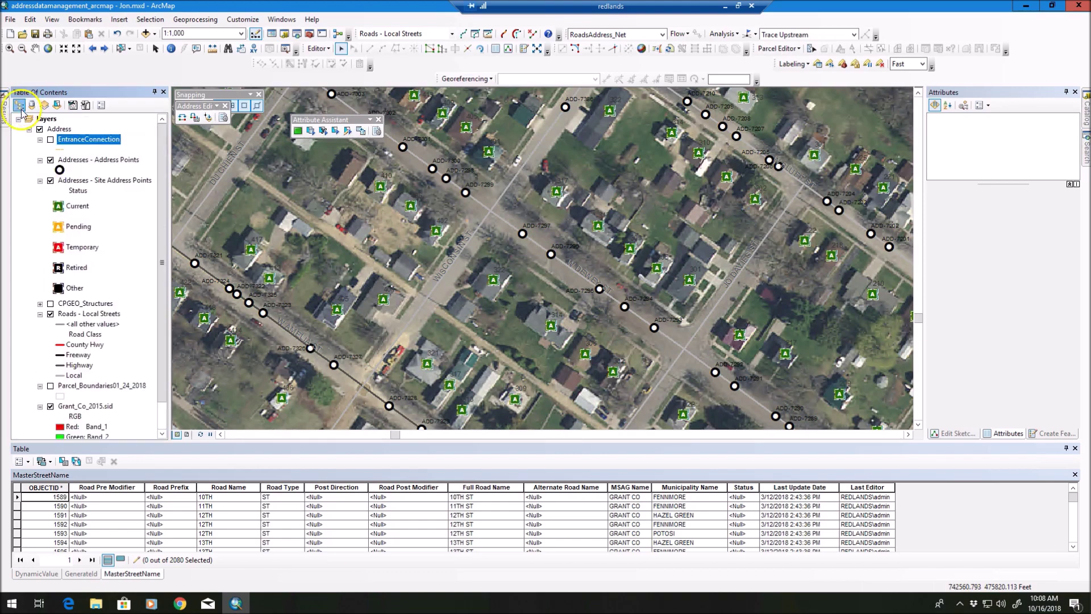
scroll(158, 284, "down", 1)
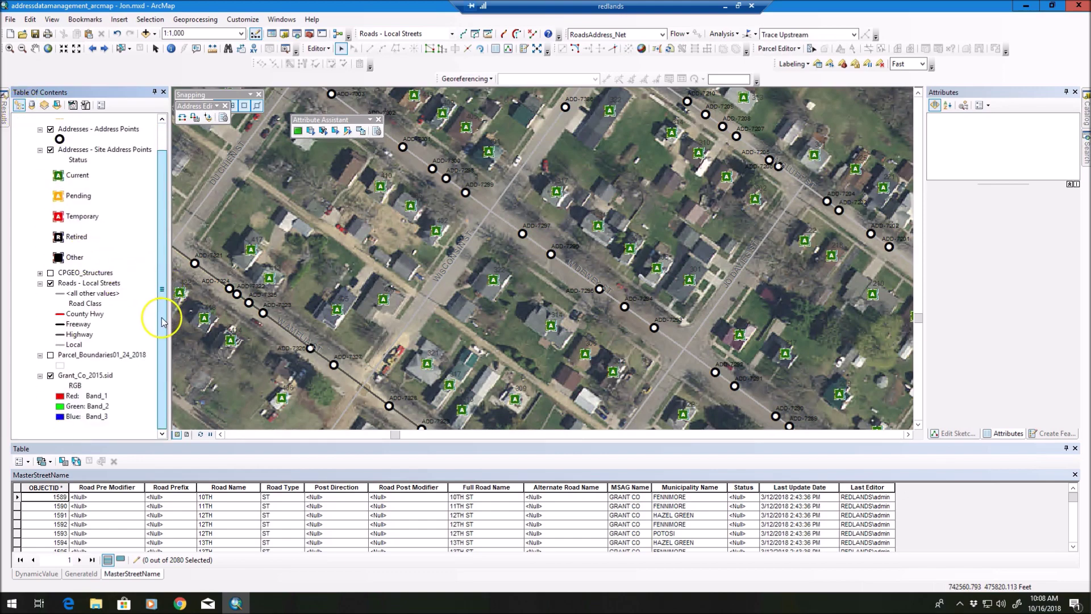
scroll(162, 318, "up", 1)
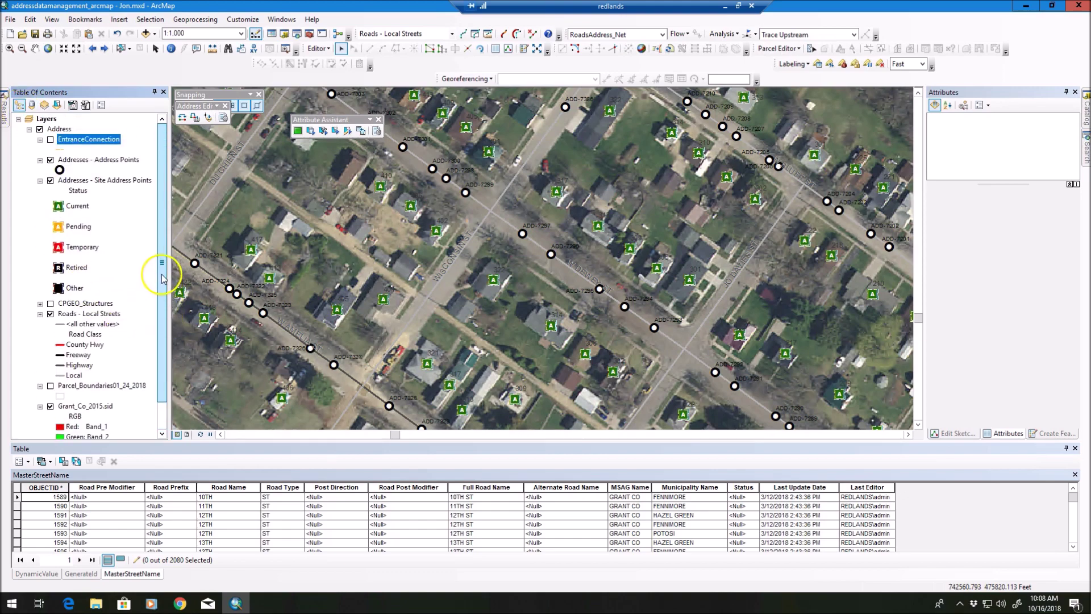
Step: Show Create Features templates for Site Address Points and pick the Current template
right_click(89, 178)
mouse_move(205, 328)
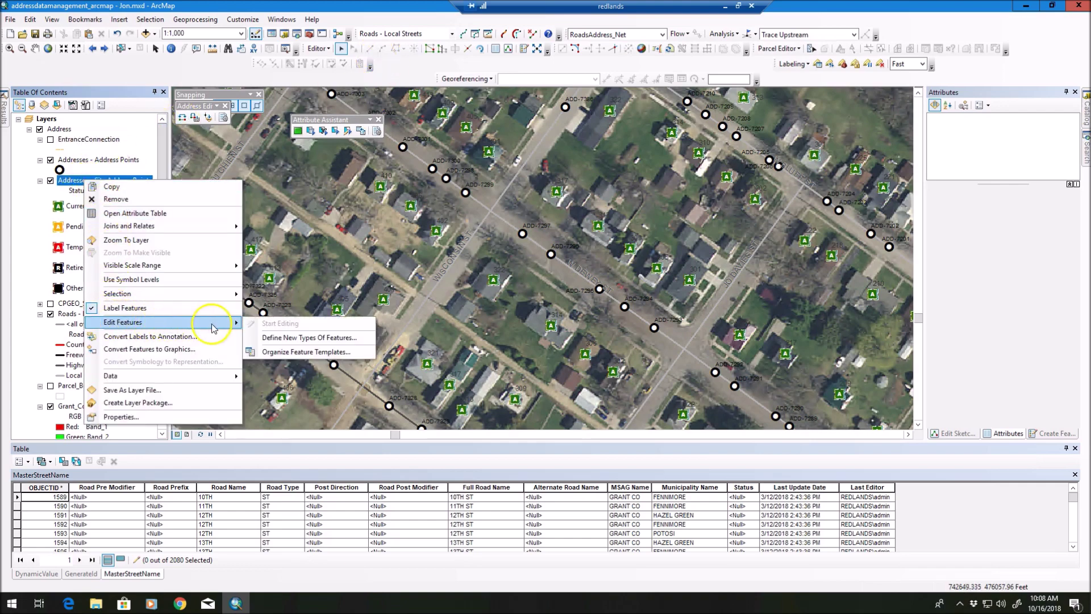
left_click(417, 70)
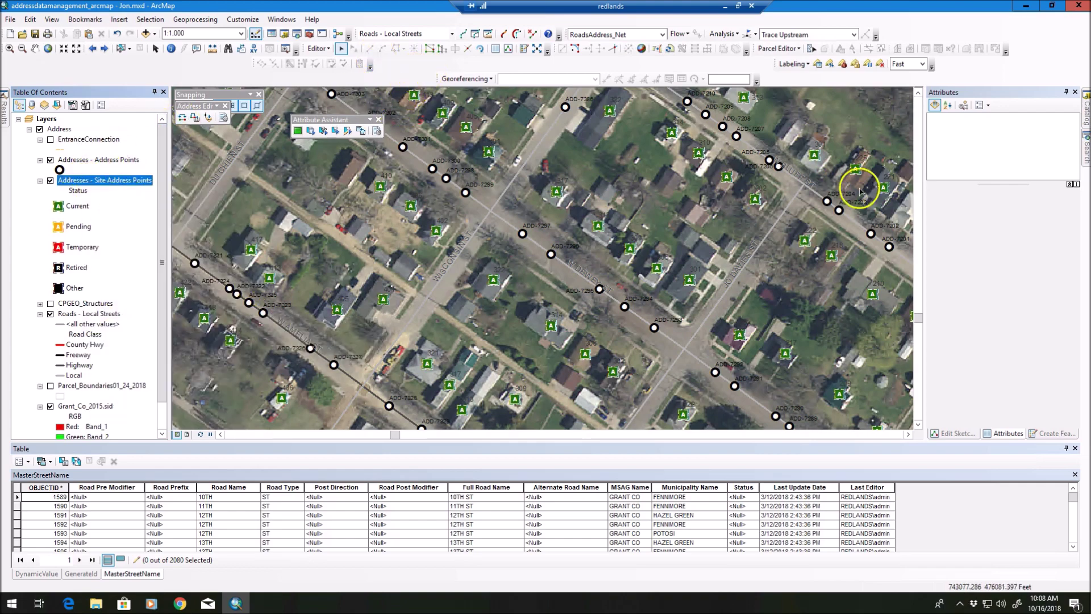
left_click(1058, 433)
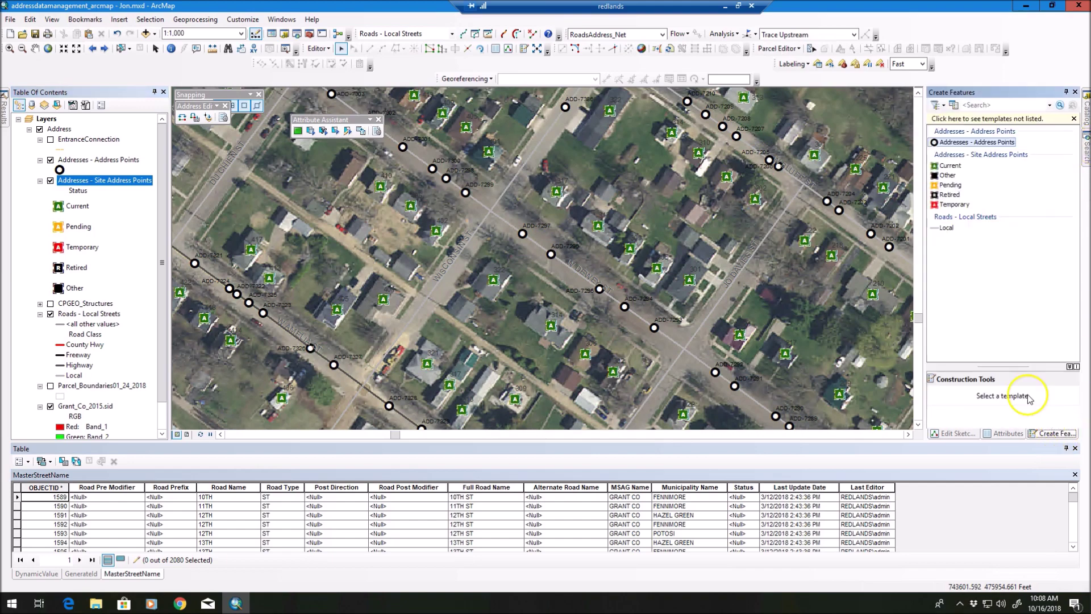
left_click_drag(993, 365, 969, 277)
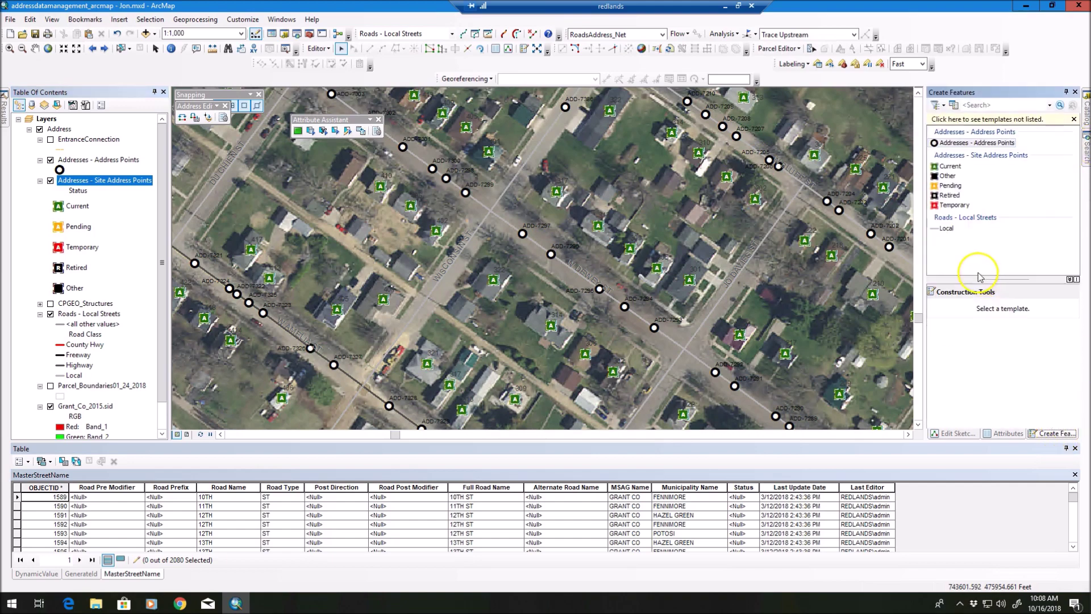
left_click(948, 166)
Step: Place 210 WISCONSIN ST from the Wisconsin St centerline with Add Site Address Point, then select it
left_click(958, 319)
left_click(957, 333)
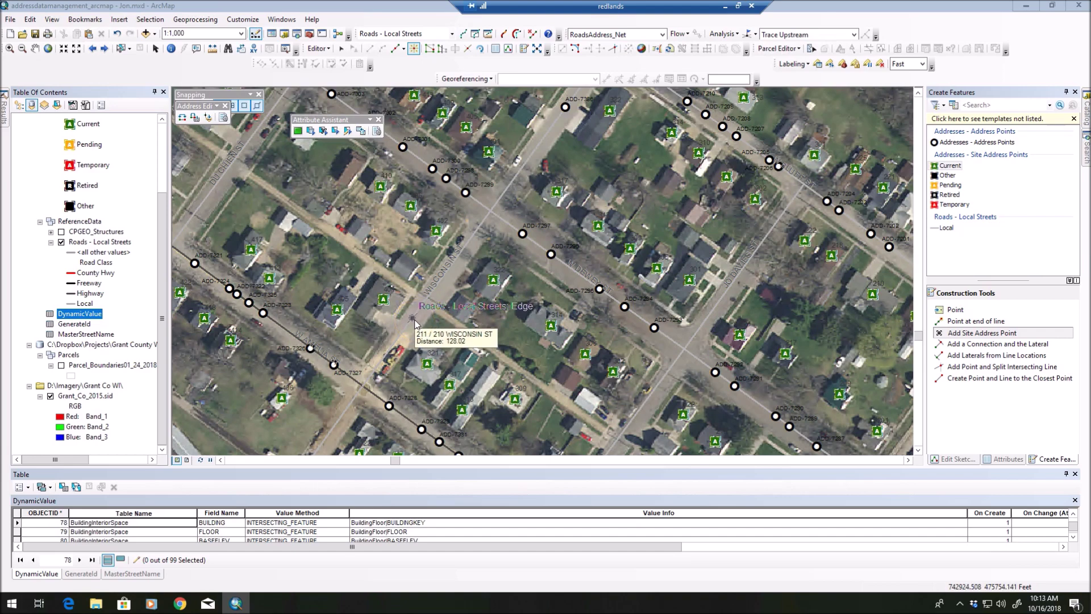
left_click(413, 319)
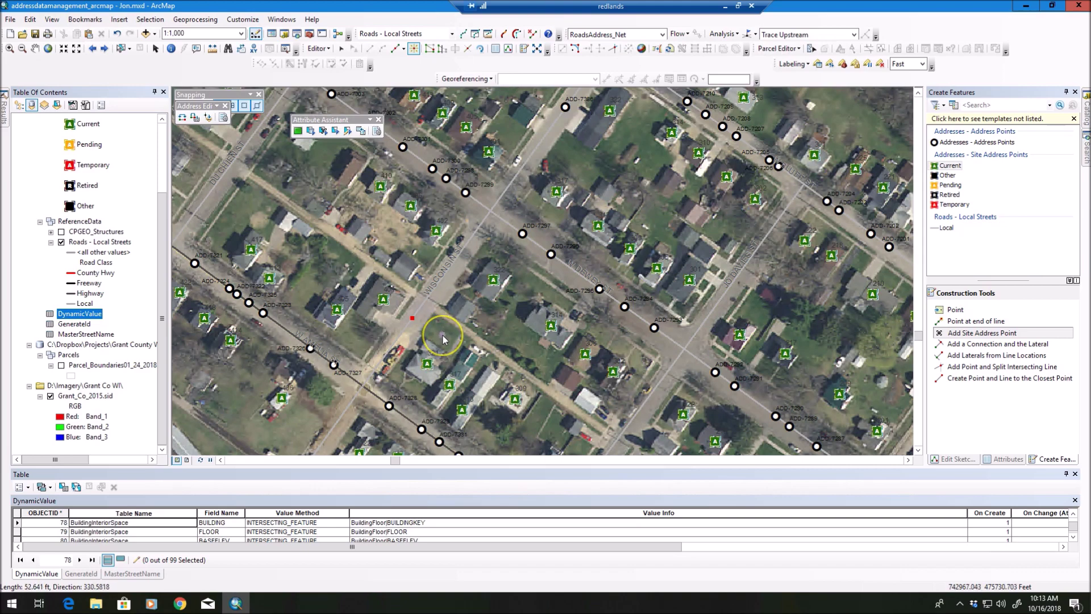
left_click(443, 336)
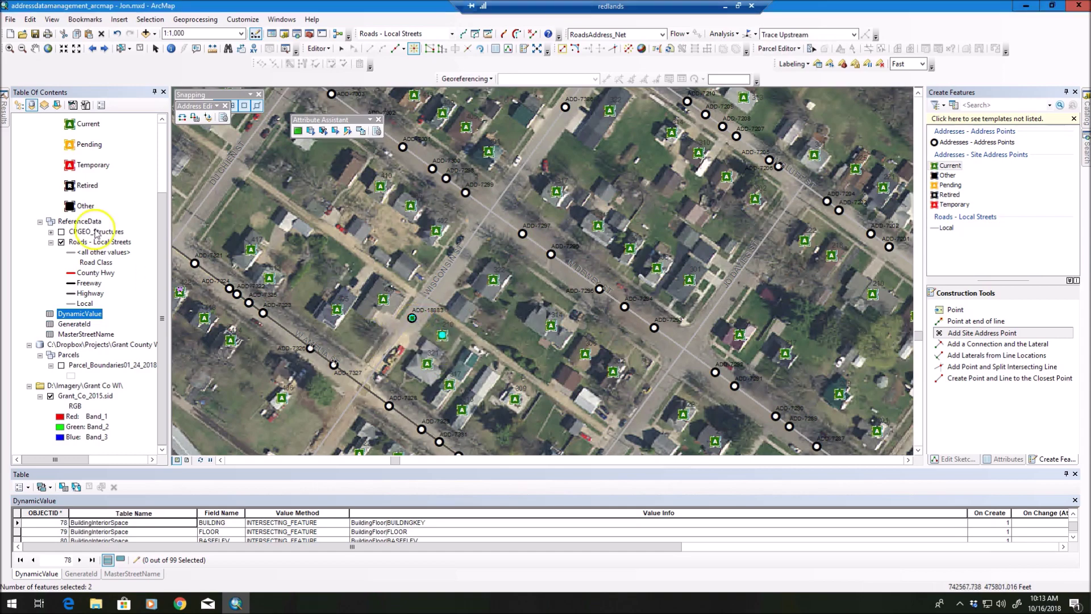
left_click(19, 105)
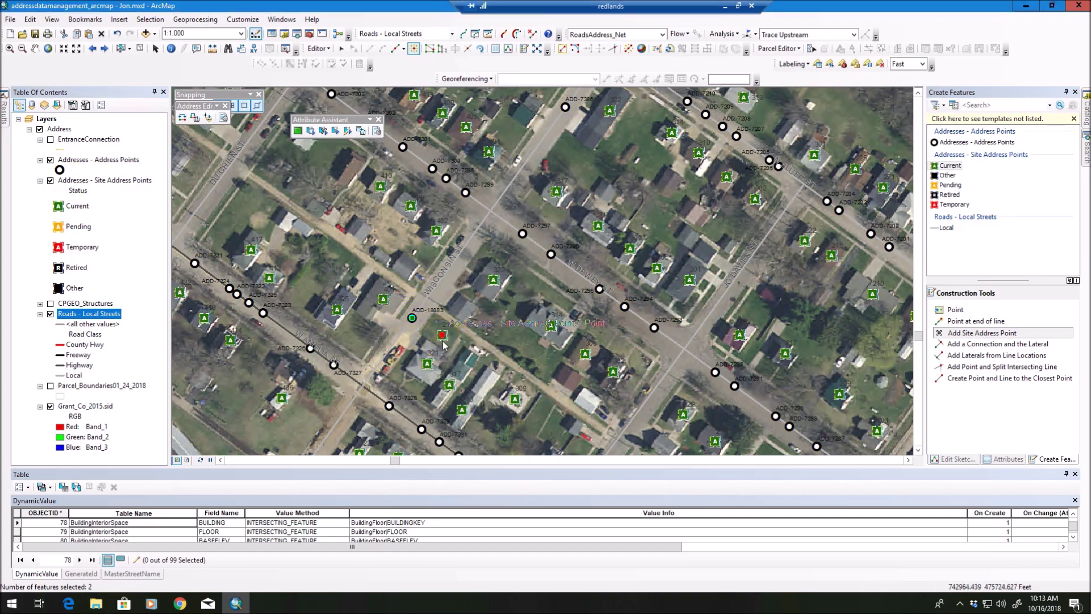
left_click(442, 337)
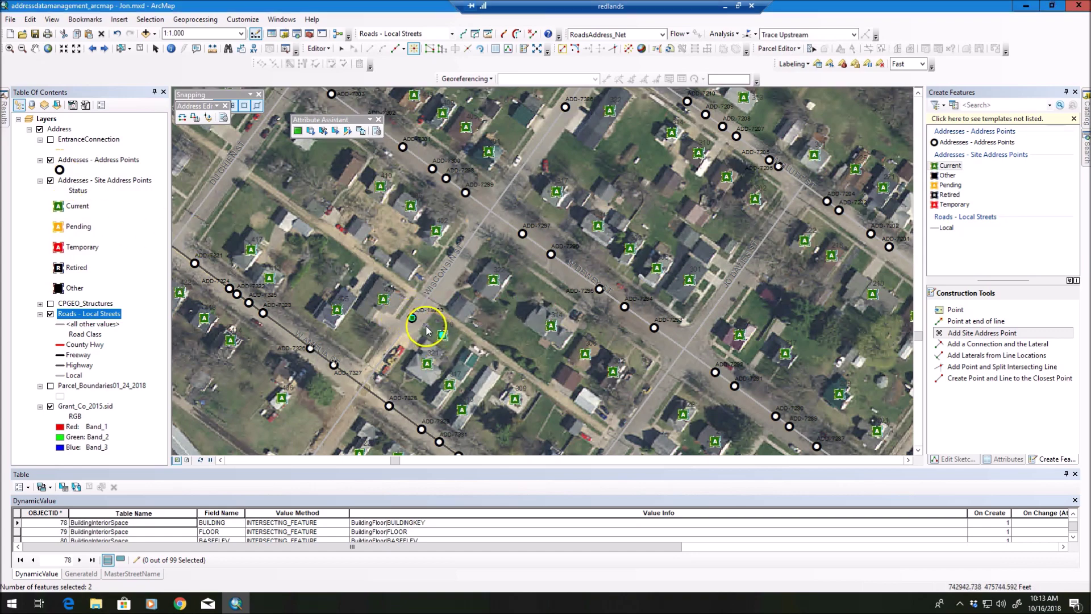
Step: Review the new point's attributes: linked to ADD-18883, number 210, WISCONSIN ST, status Current
left_click(1003, 460)
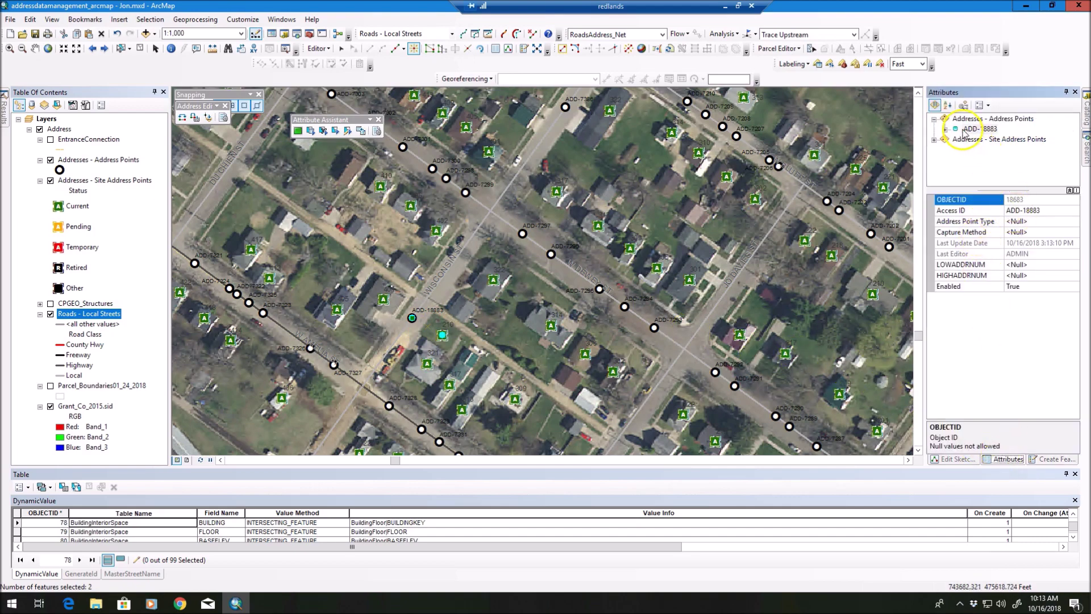
left_click(978, 140)
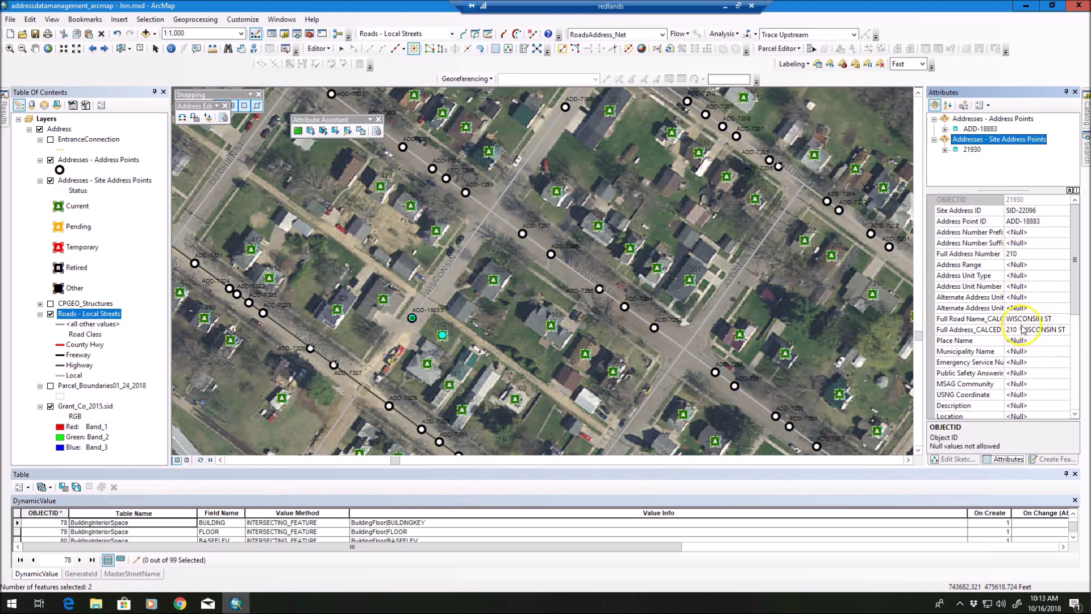
scroll(1019, 284, "down", 4)
scroll(1022, 293, "down", 2)
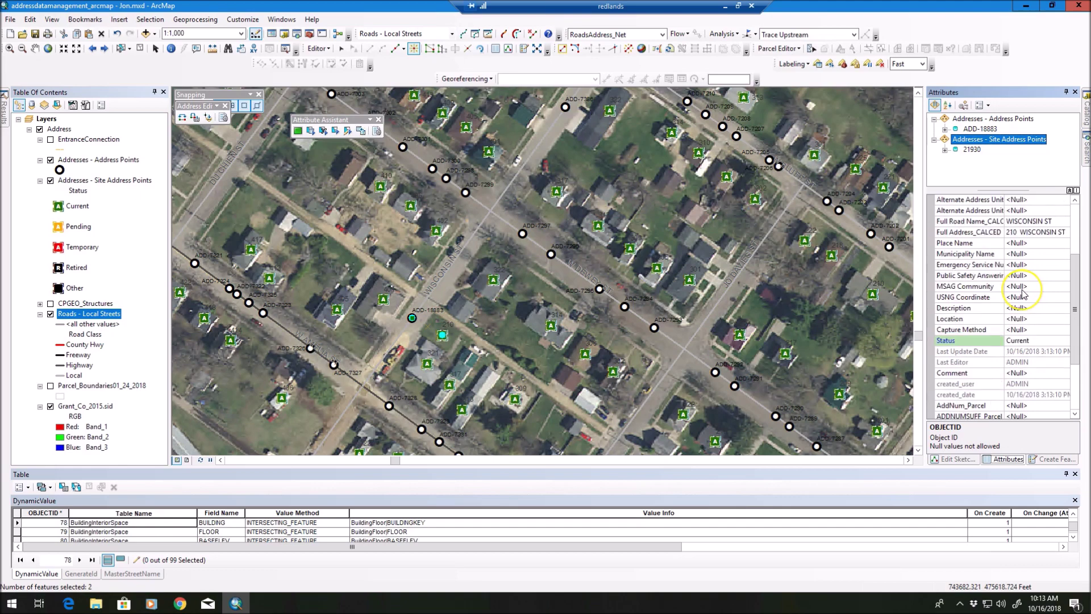
scroll(1023, 293, "up", 6)
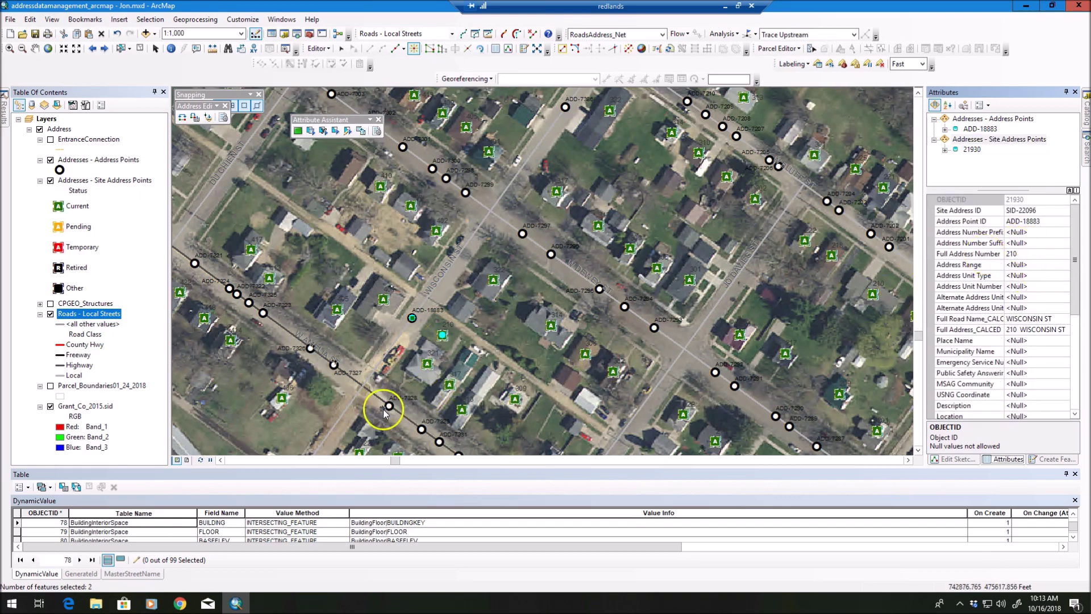
Step: Enlarge the DynamicValue table and select rule 45, checking RoadCenterline FULLNAME against MasterStreetName FULLNAME
left_click(57, 575)
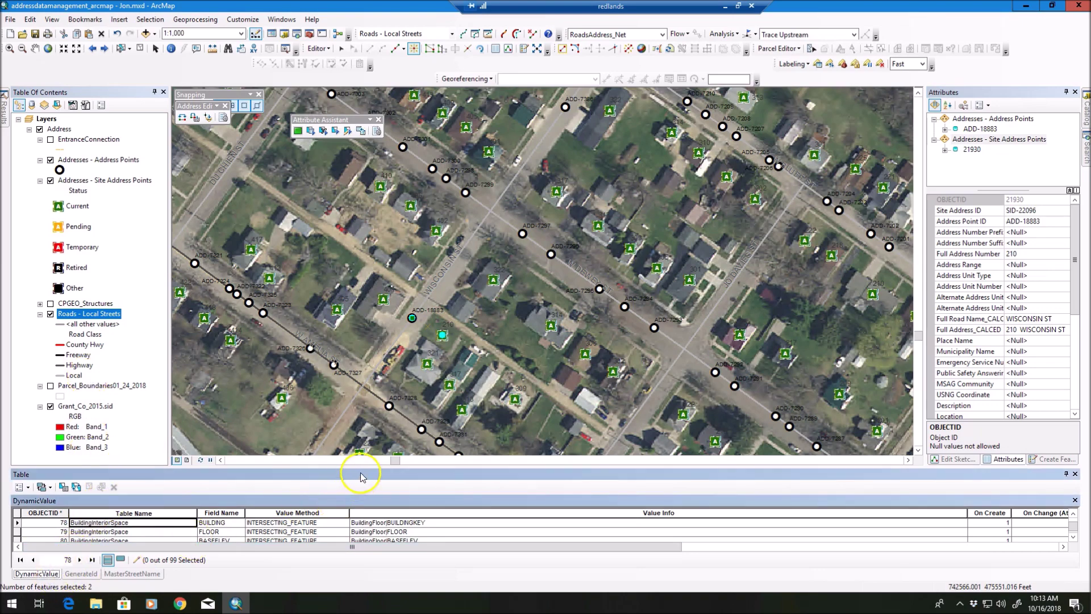
left_click_drag(360, 467, 360, 376)
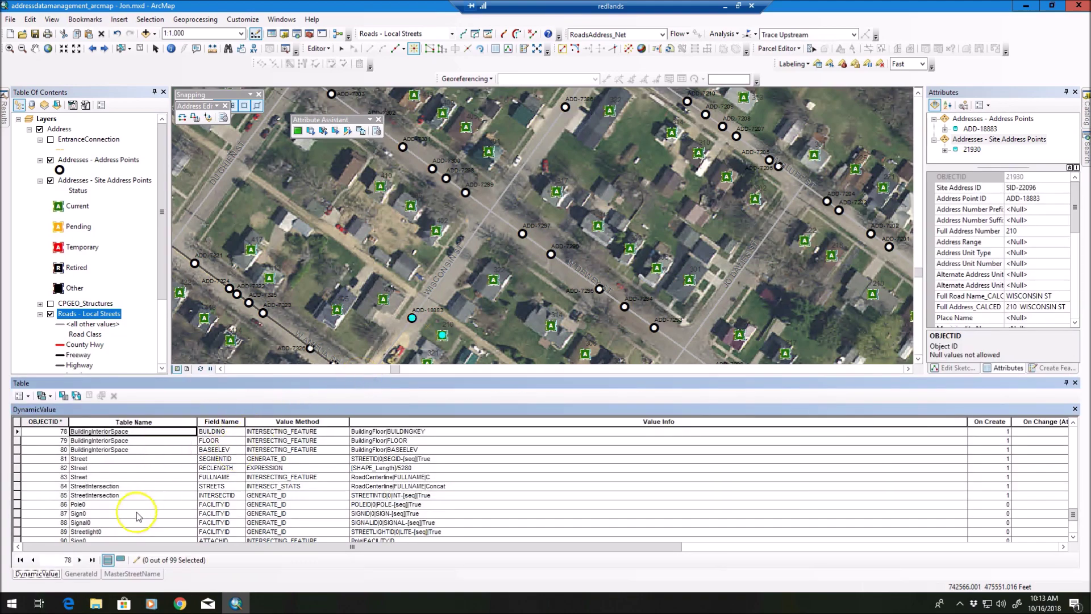
scroll(137, 515, "down", 4)
scroll(136, 516, "up", 8)
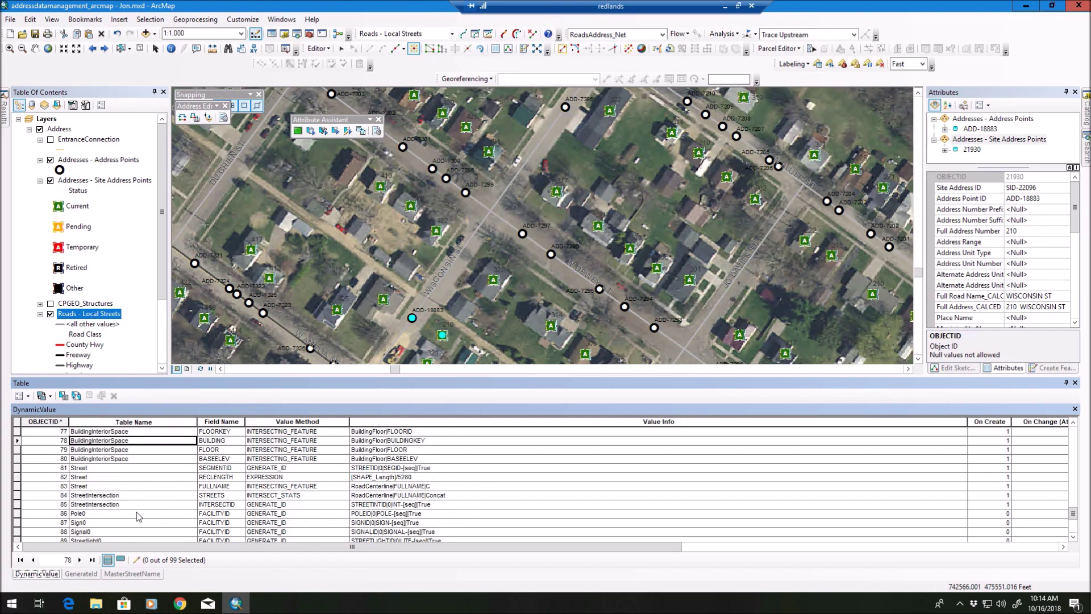
scroll(135, 512, "up", 7)
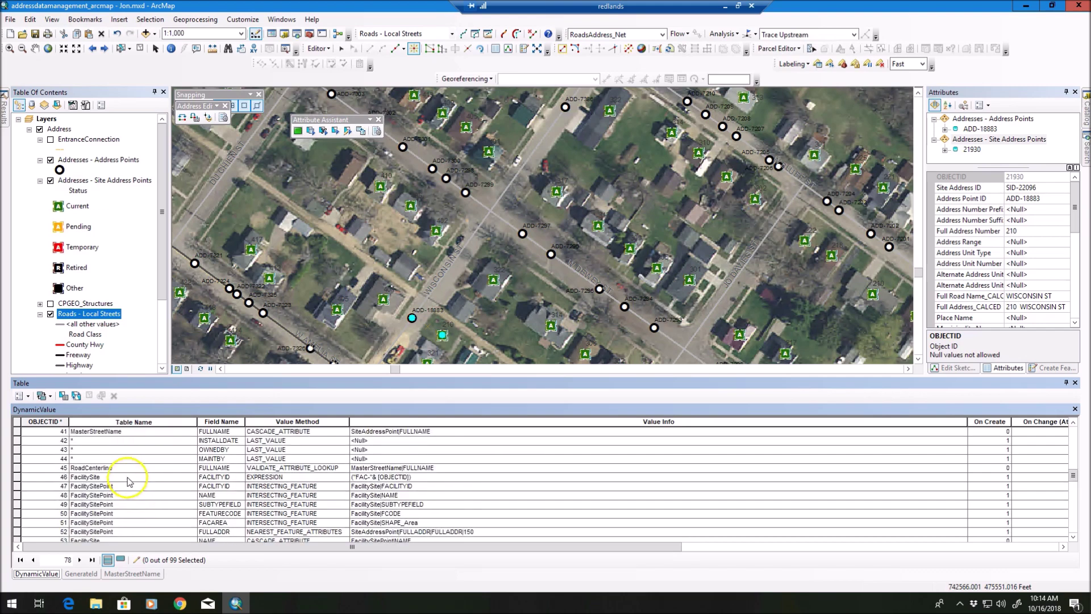
left_click(93, 467)
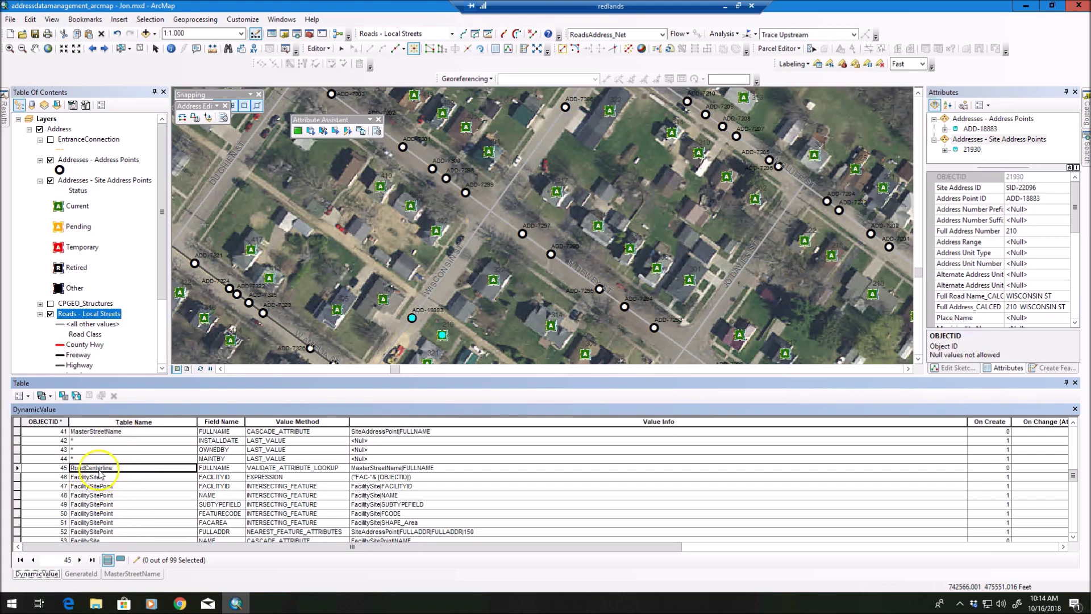
left_click(206, 468)
left_click(238, 469)
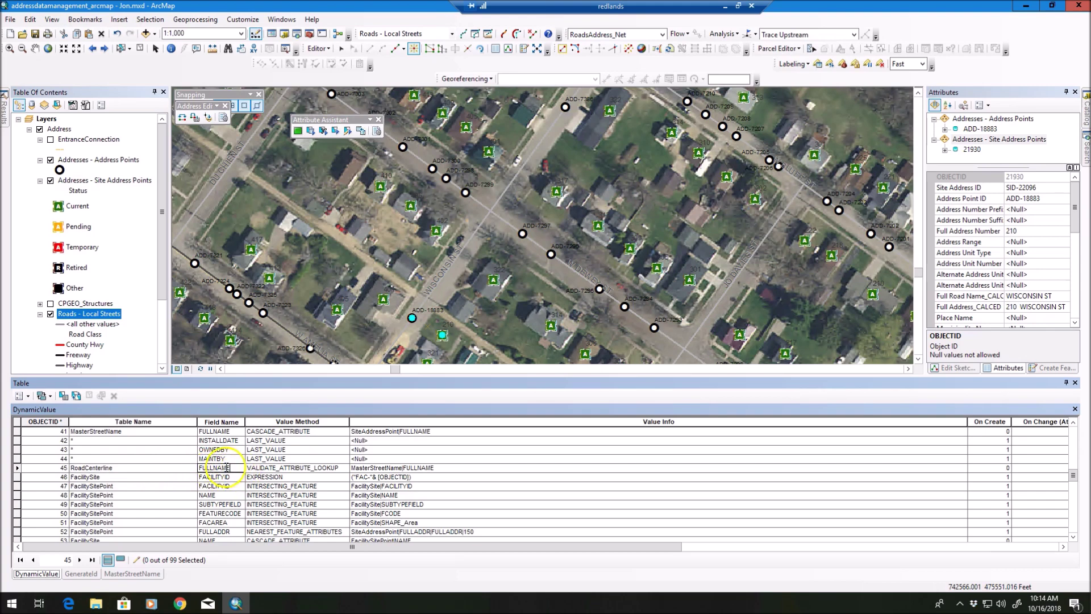
left_click(261, 470)
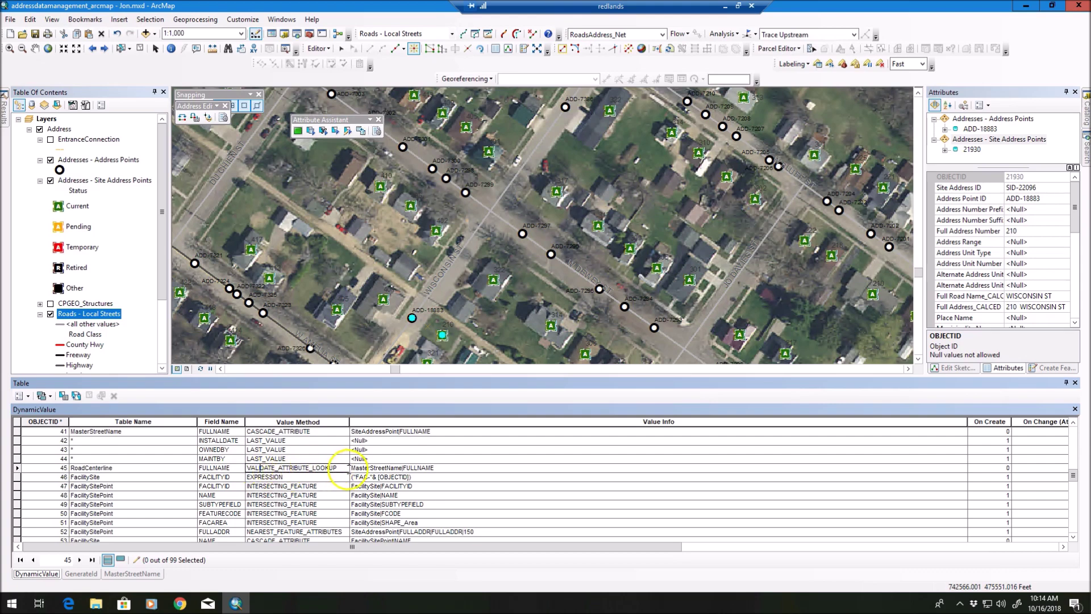
left_click(354, 471)
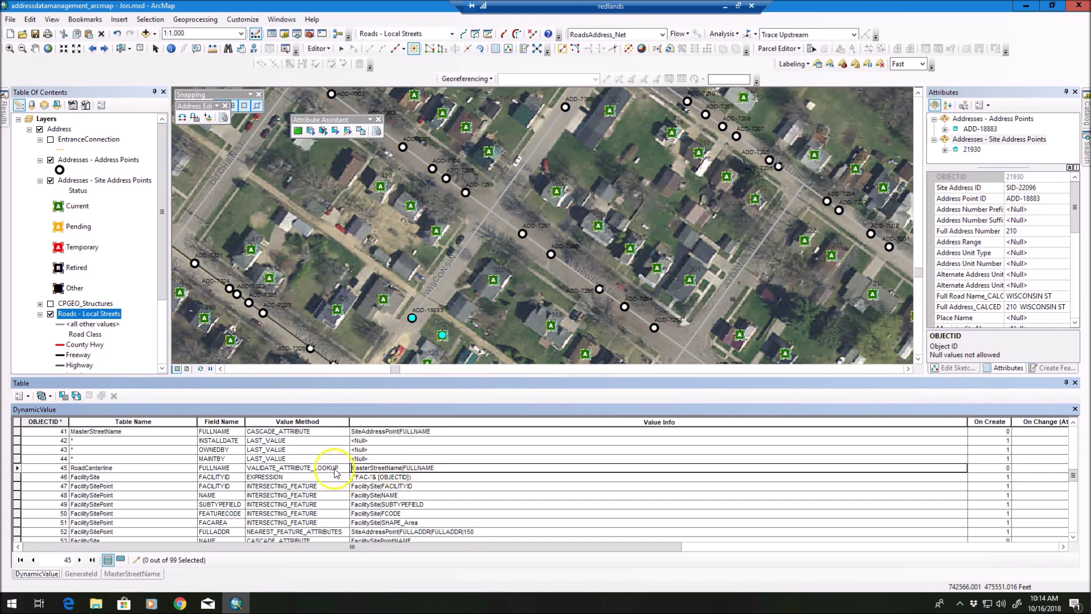
left_click(312, 469)
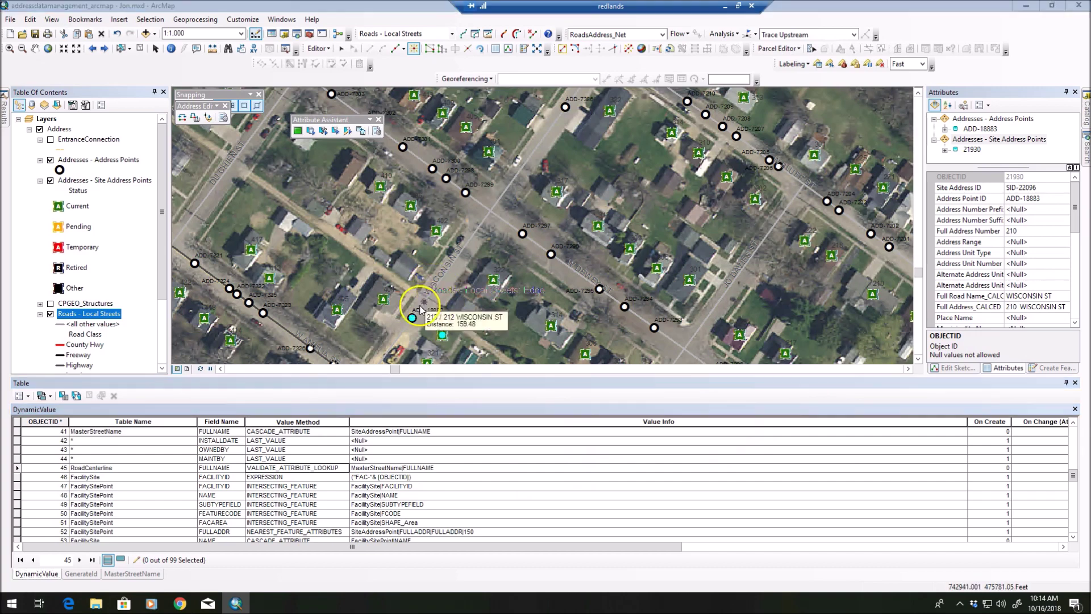
Step: Inspect row 1's SITEADDID GENERATE_ID rule, then view GenerateId counters ADDRESSPOINTID 18883 and SITEADDRESSID 22096
scroll(154, 492, "up", 1)
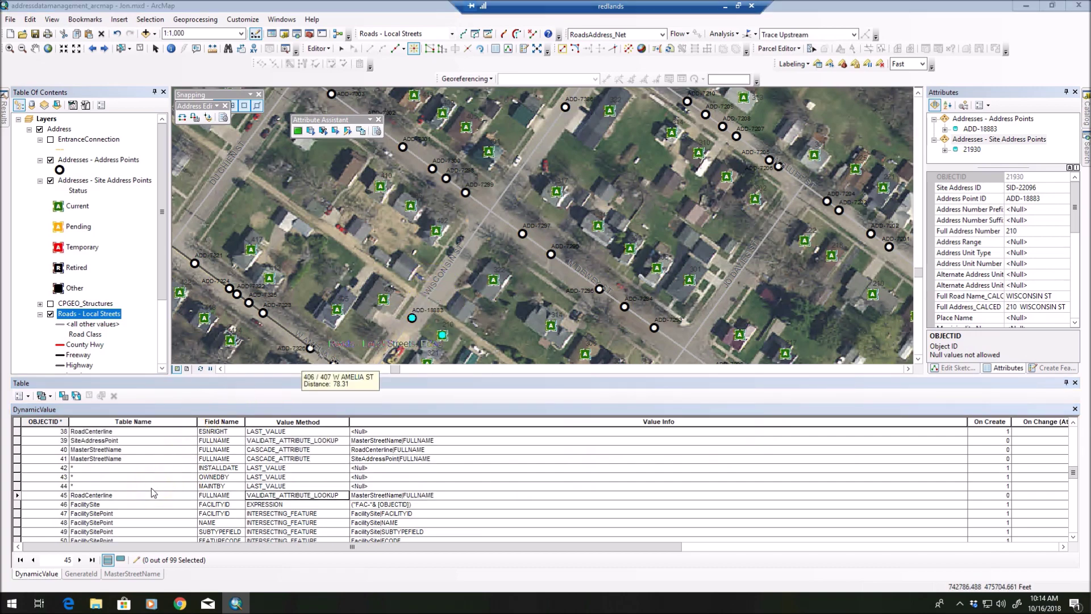
scroll(153, 494, "up", 4)
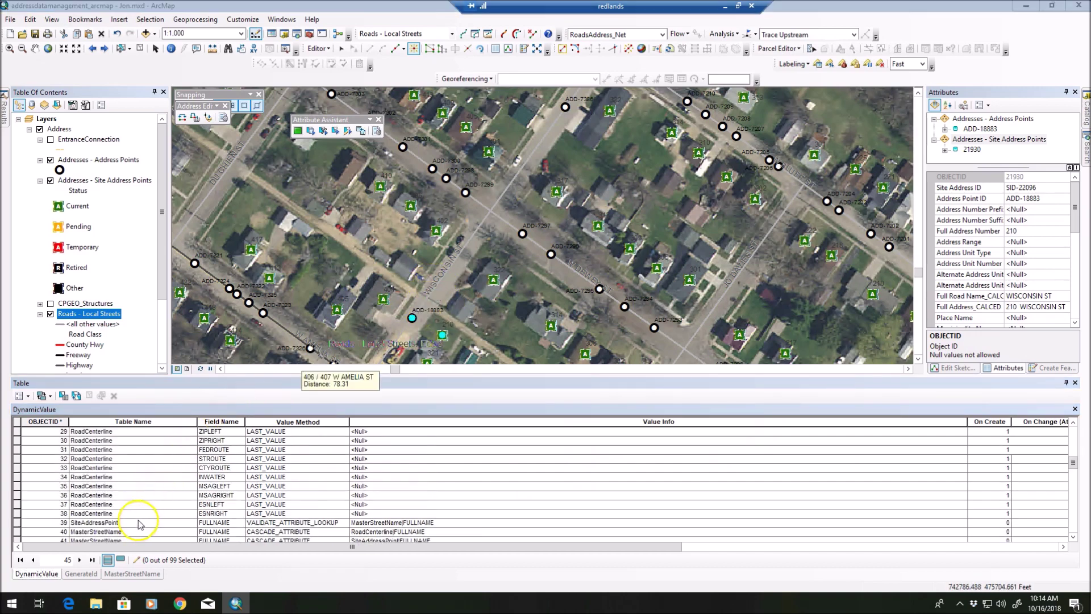
scroll(141, 524, "up", 8)
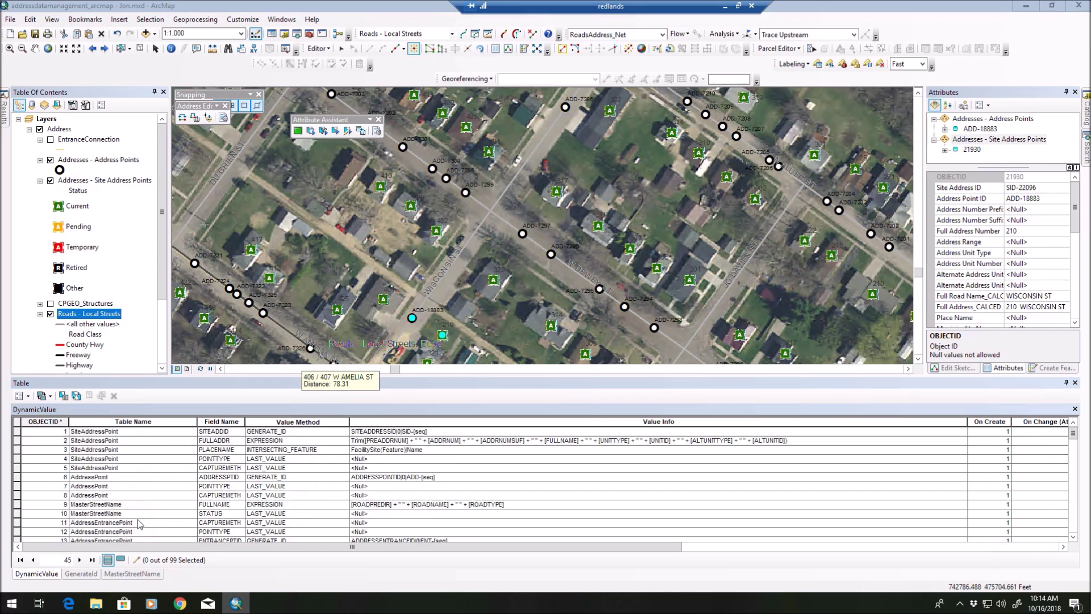
left_click(213, 432)
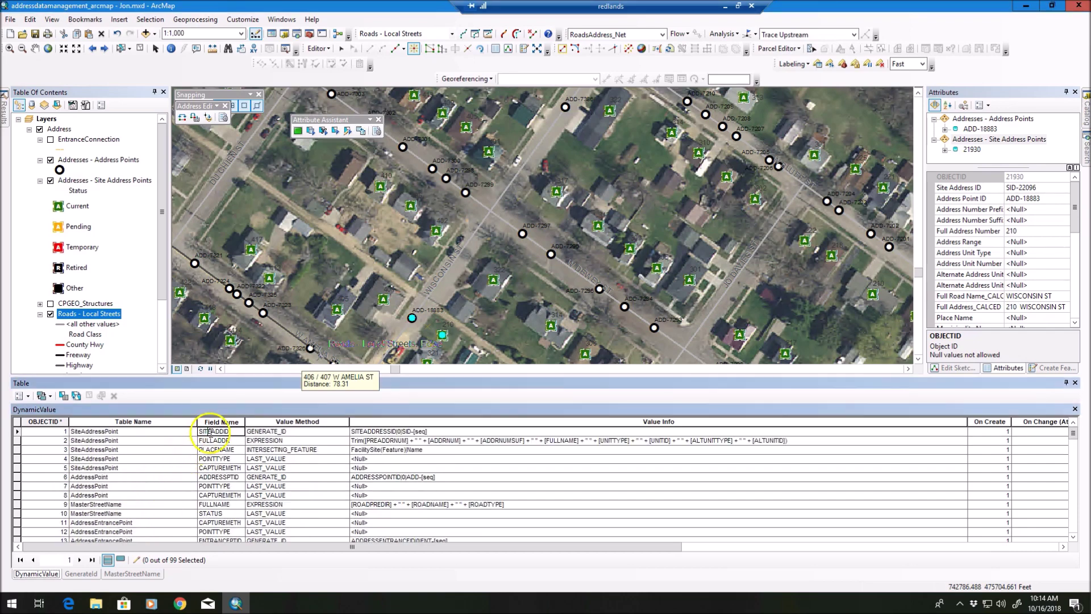
key("Delete")
key("Escape")
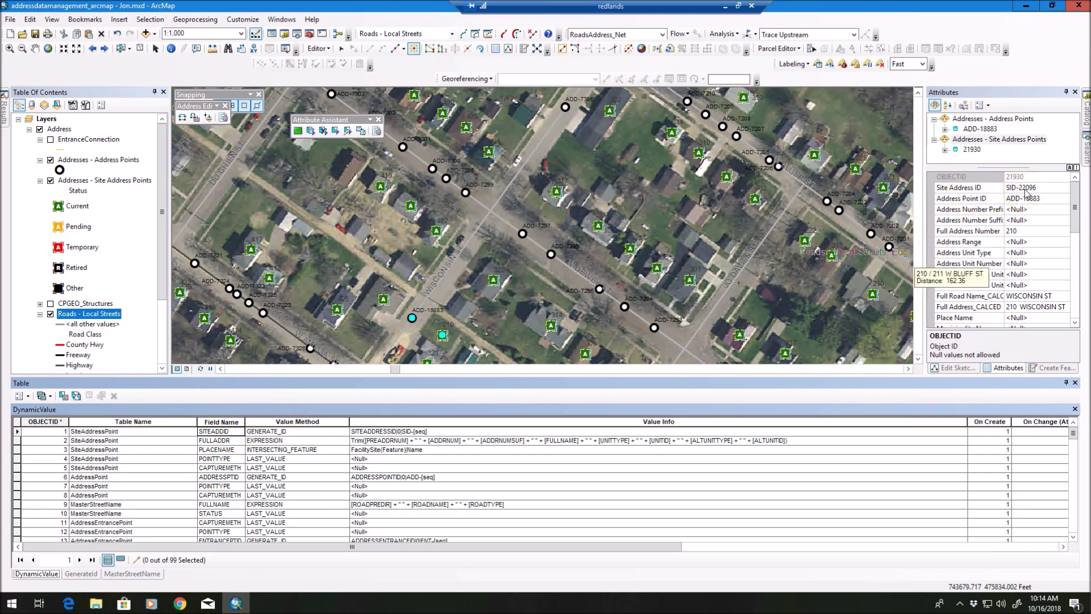
left_click(288, 434)
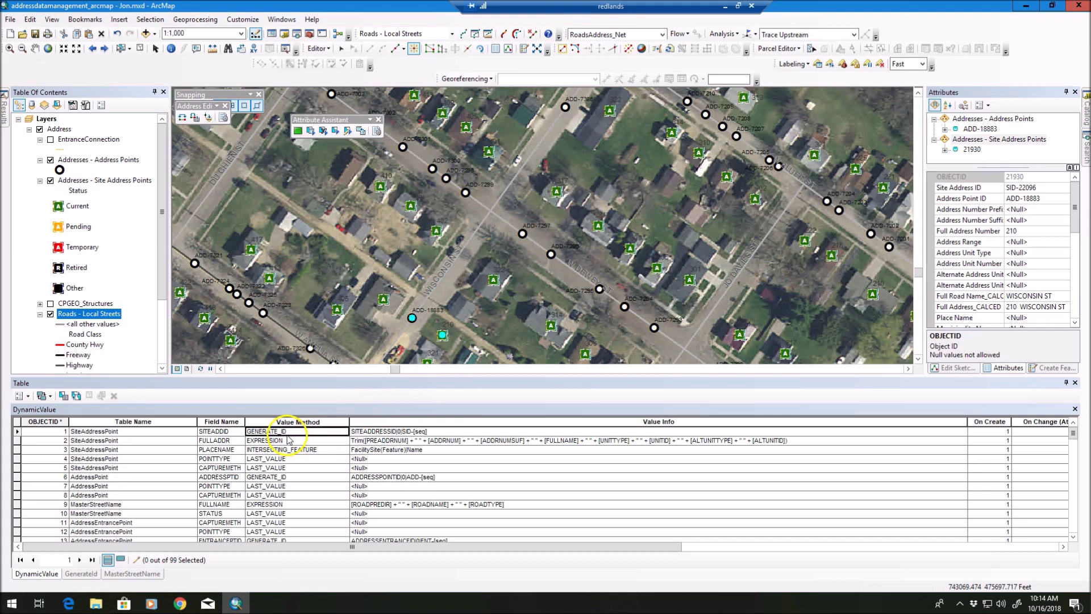
left_click(287, 434)
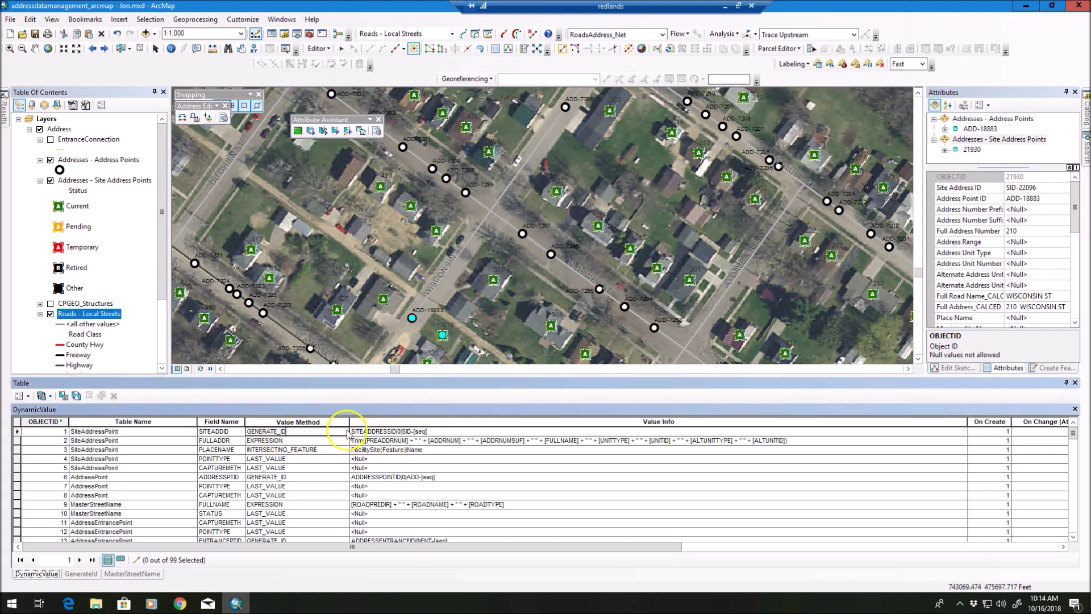
left_click(89, 574)
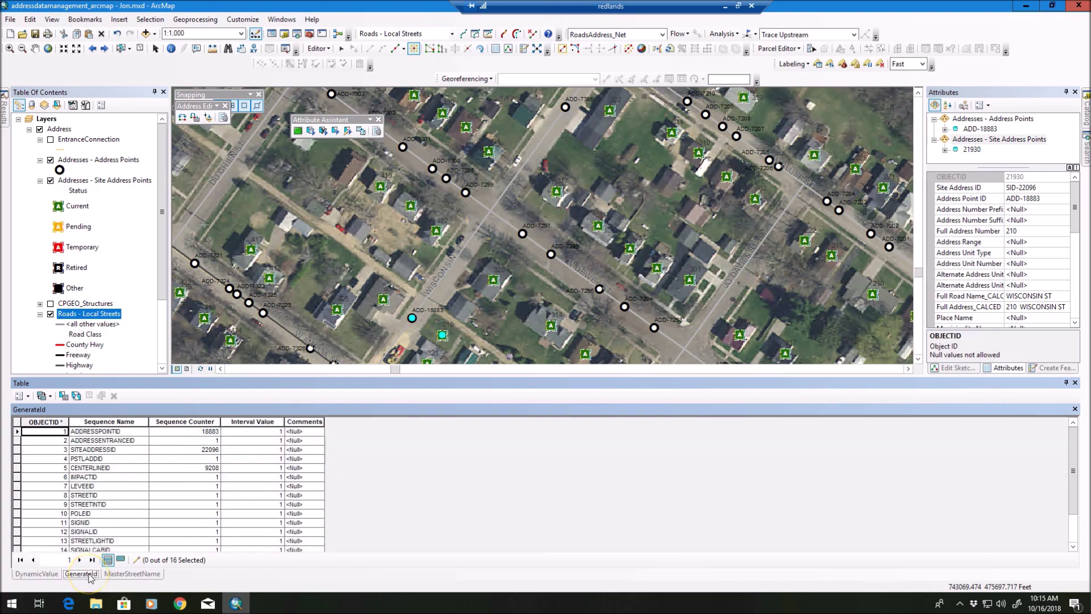
left_click(97, 450)
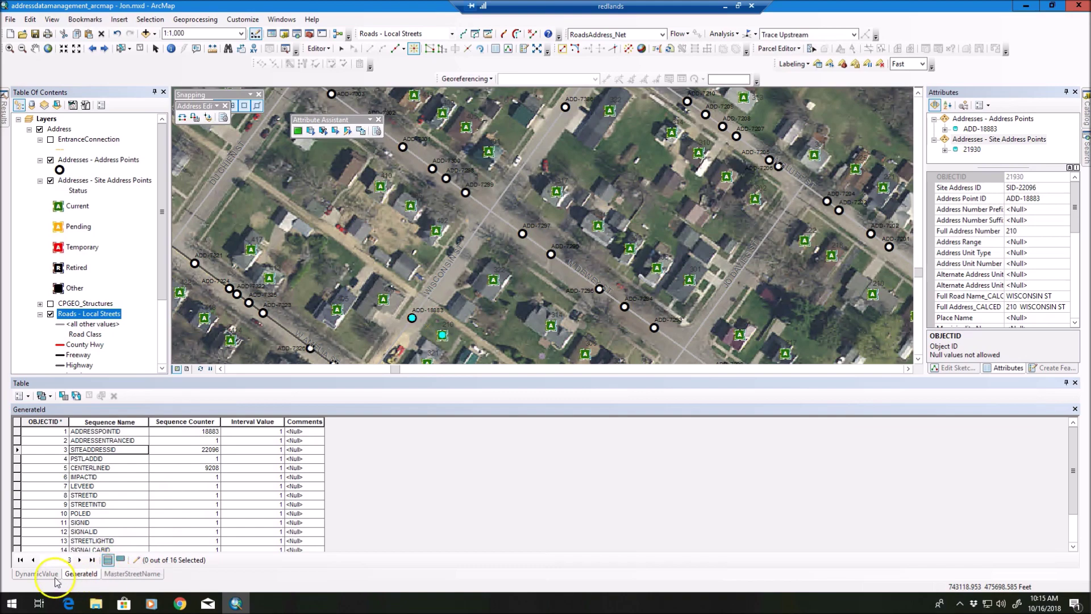
Step: Trace the SITEADDID rule's SITEADDRESSID|0|SID-[seq] value info to its GenerateId sequence row and back
left_click(36, 573)
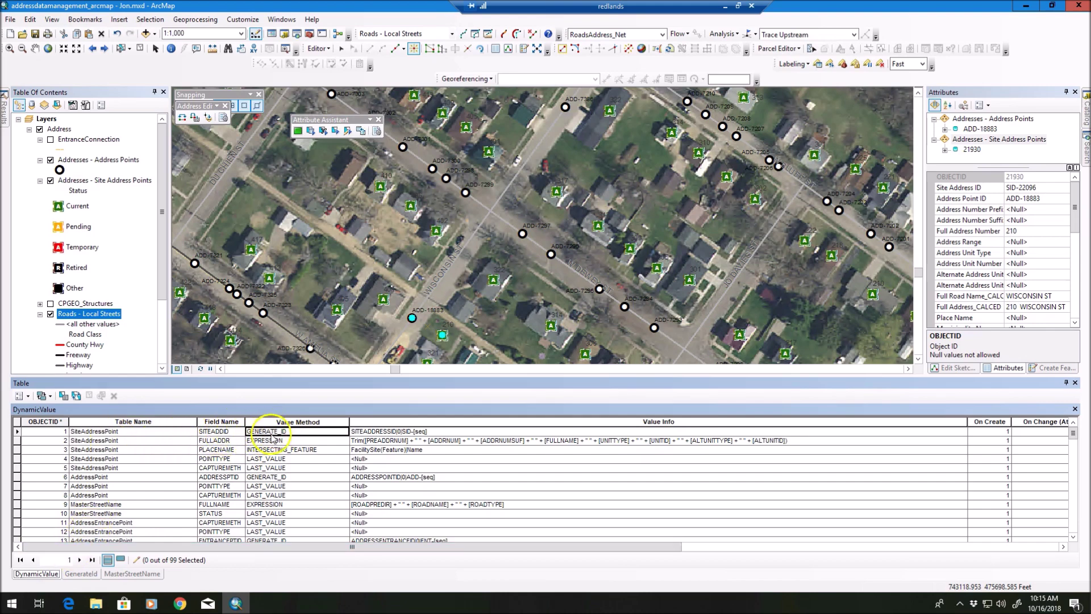
left_click(373, 432)
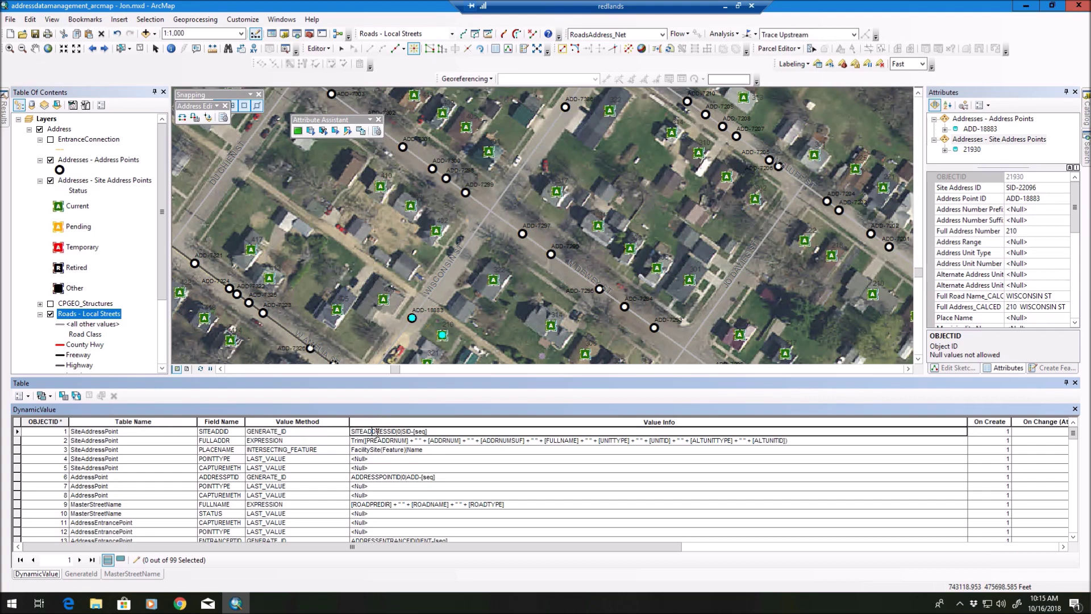
left_click_drag(394, 432, 348, 432)
left_click(81, 574)
left_click(94, 449)
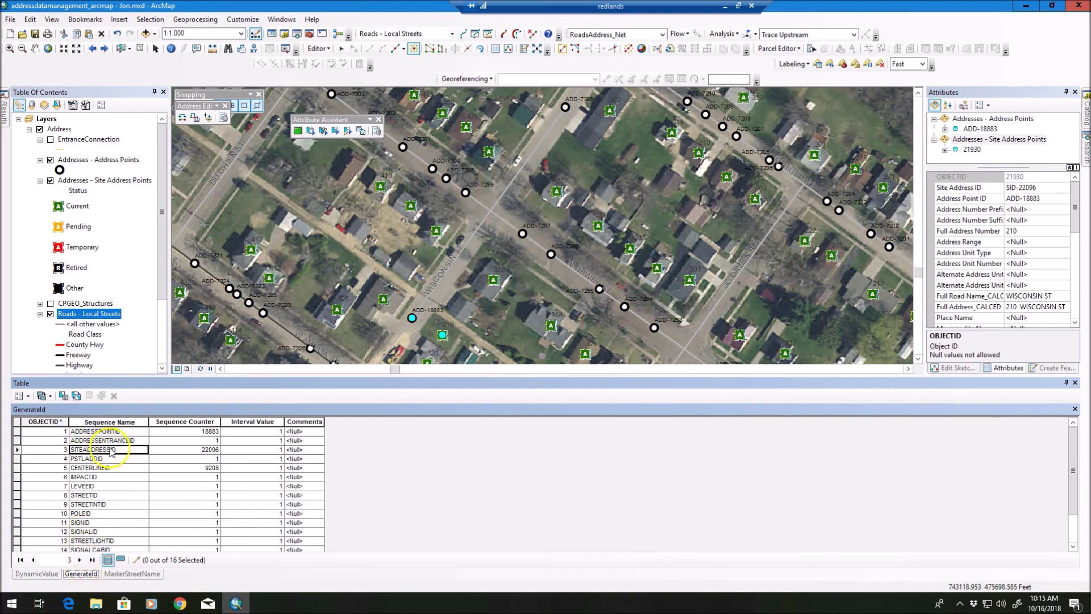
left_click(36, 573)
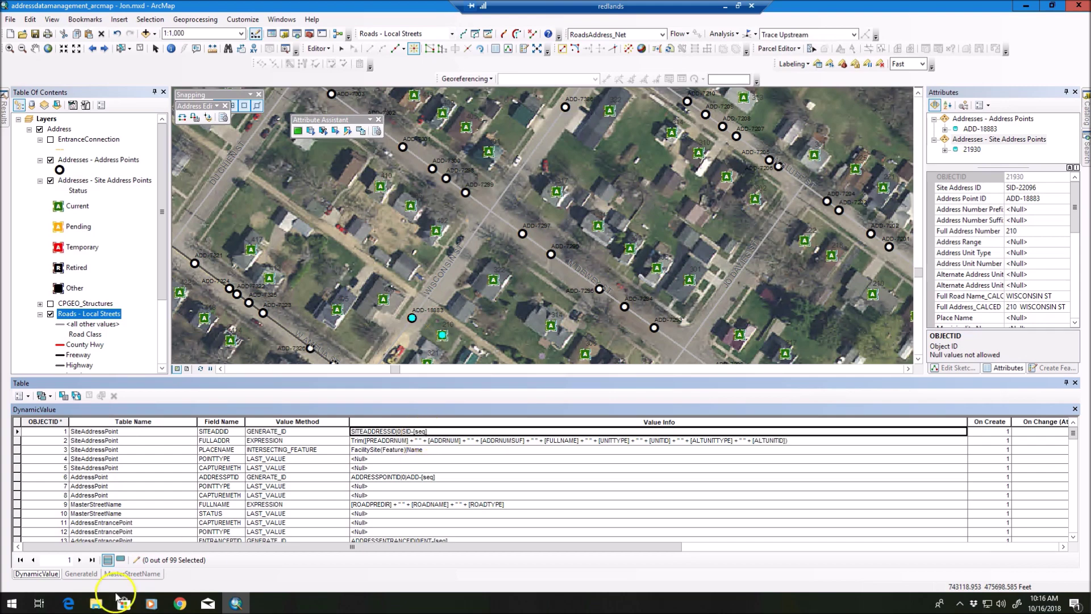
left_click(92, 575)
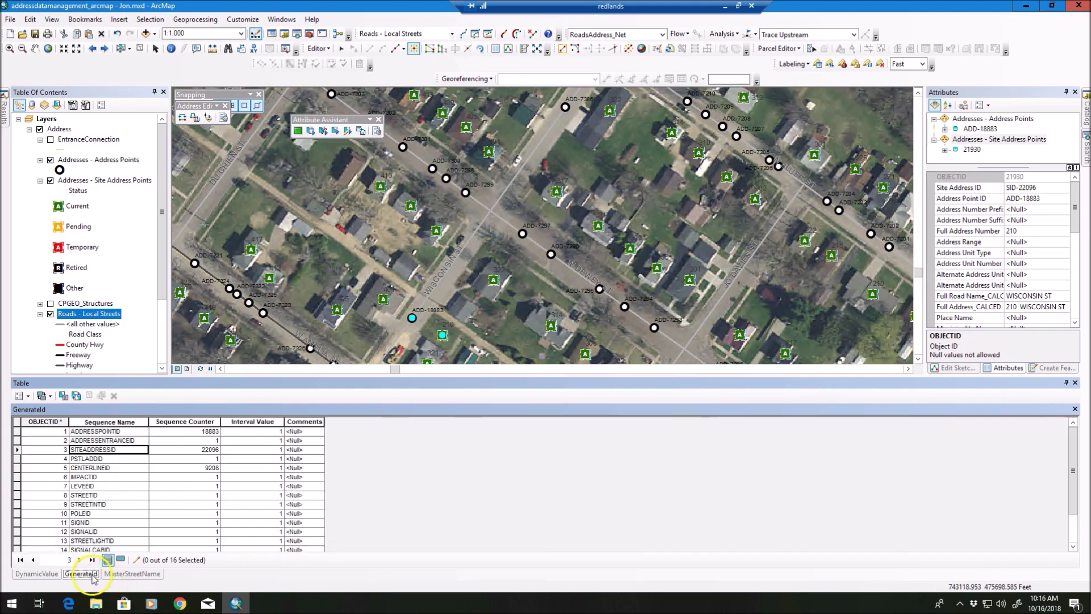
left_click(195, 452)
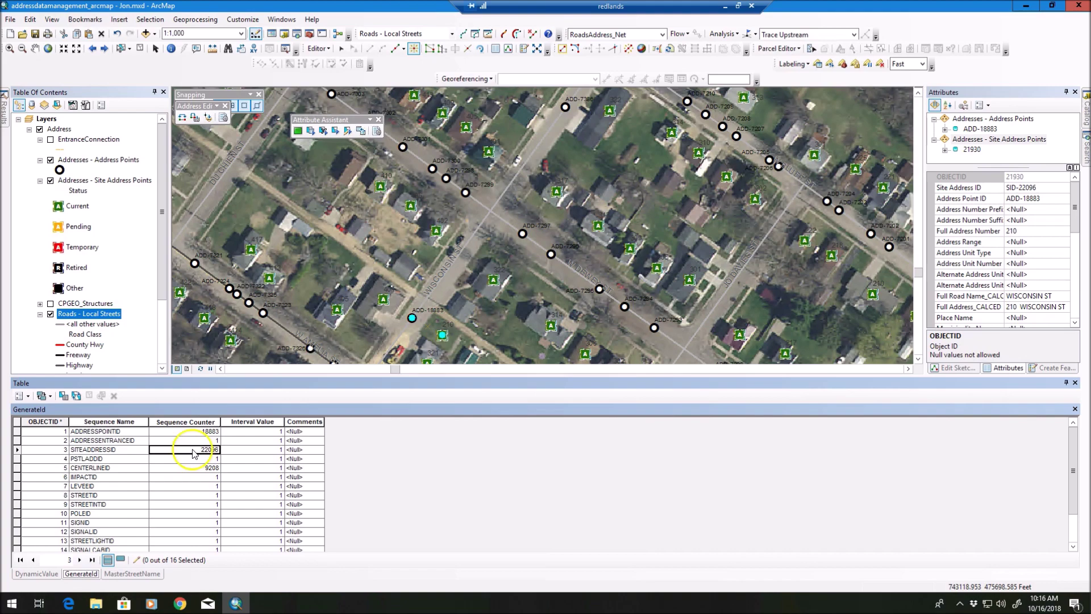
left_click(36, 573)
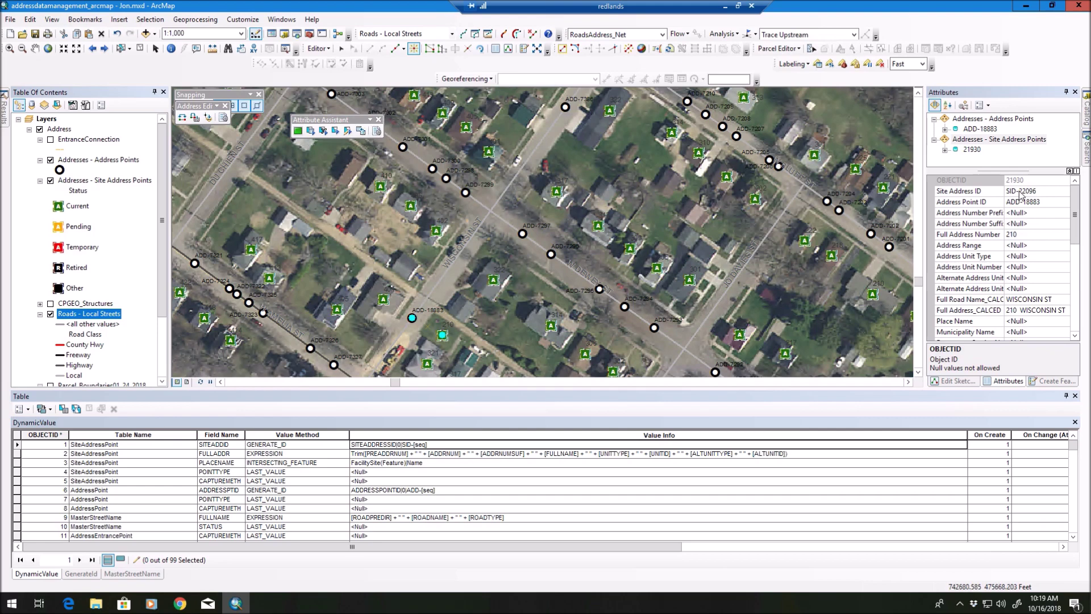
Step: Scroll DynamicValue right to the trigger columns, showing SITEADDID runs on create only, and move the toolbar aside
left_click(37, 574)
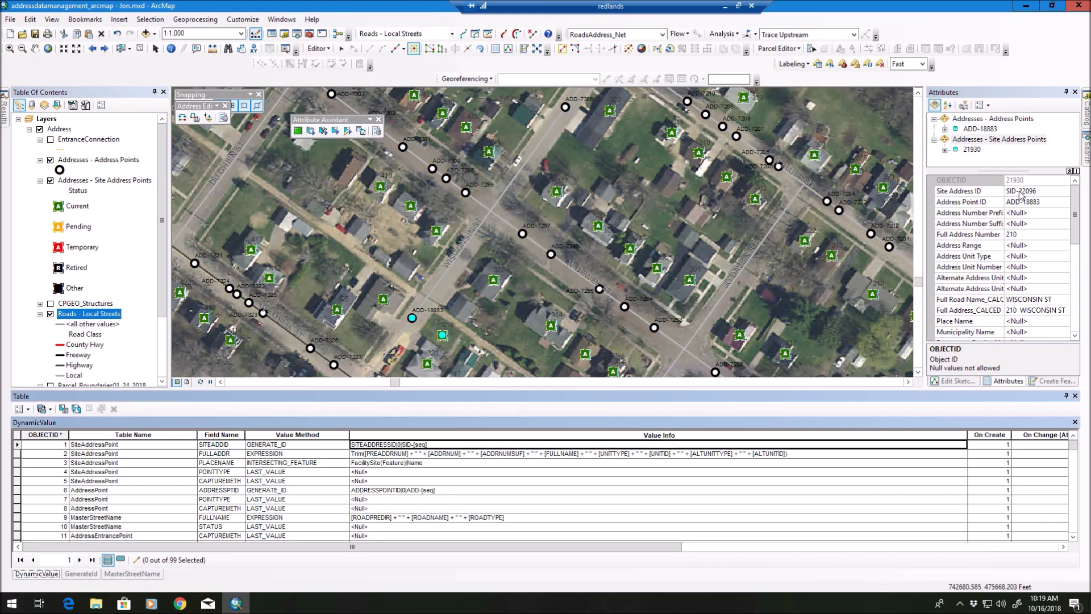
left_click_drag(352, 546, 729, 546)
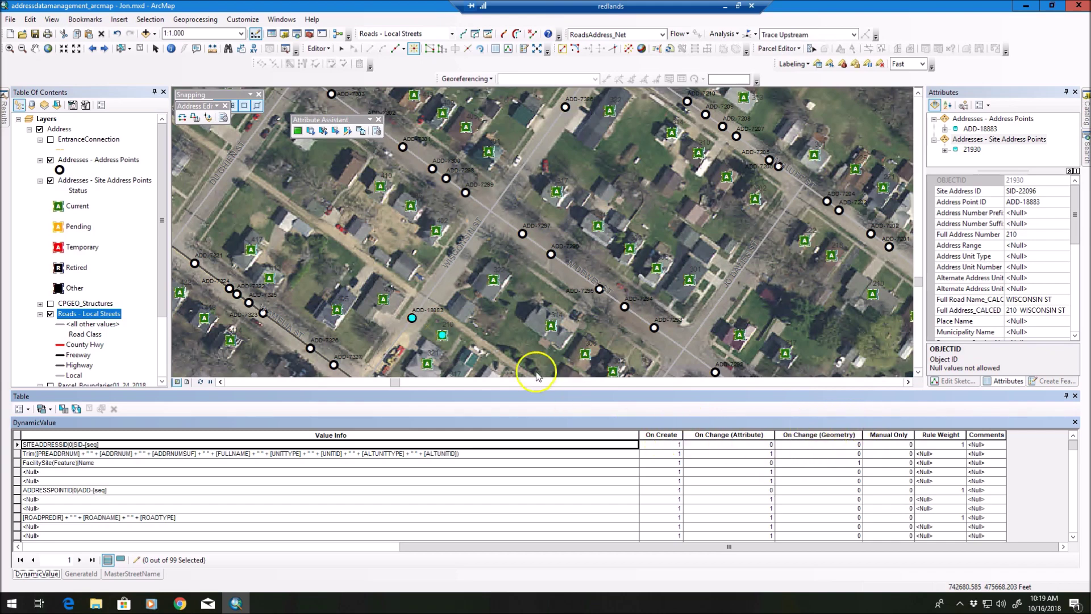
left_click_drag(333, 121, 380, 137)
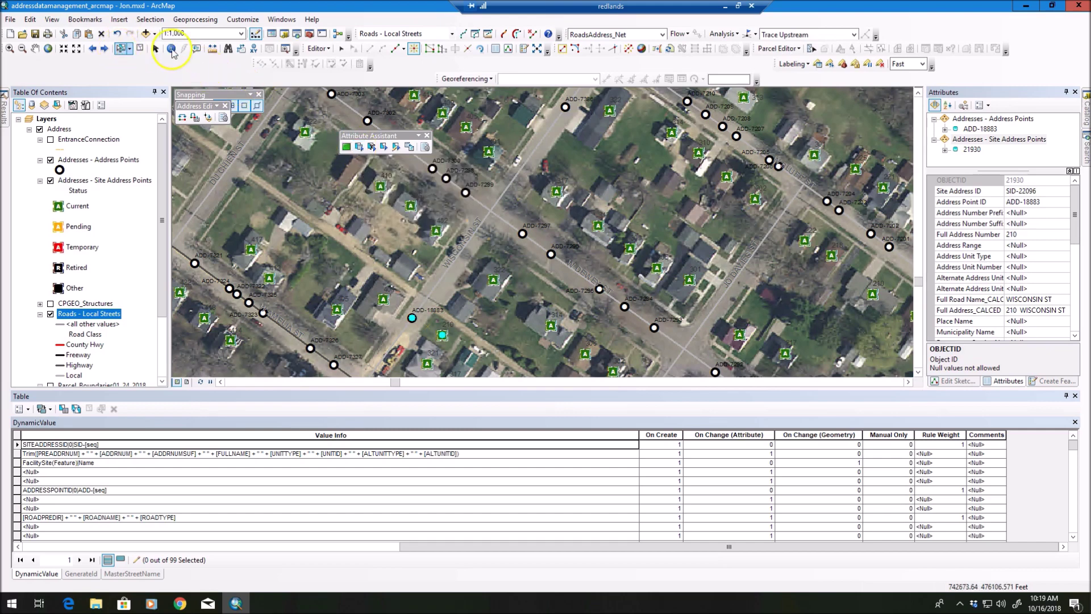
Step: Run the Attribute Assistant change rules on both selected address features, giving 210 WISCONSIN ST
left_click(341, 49)
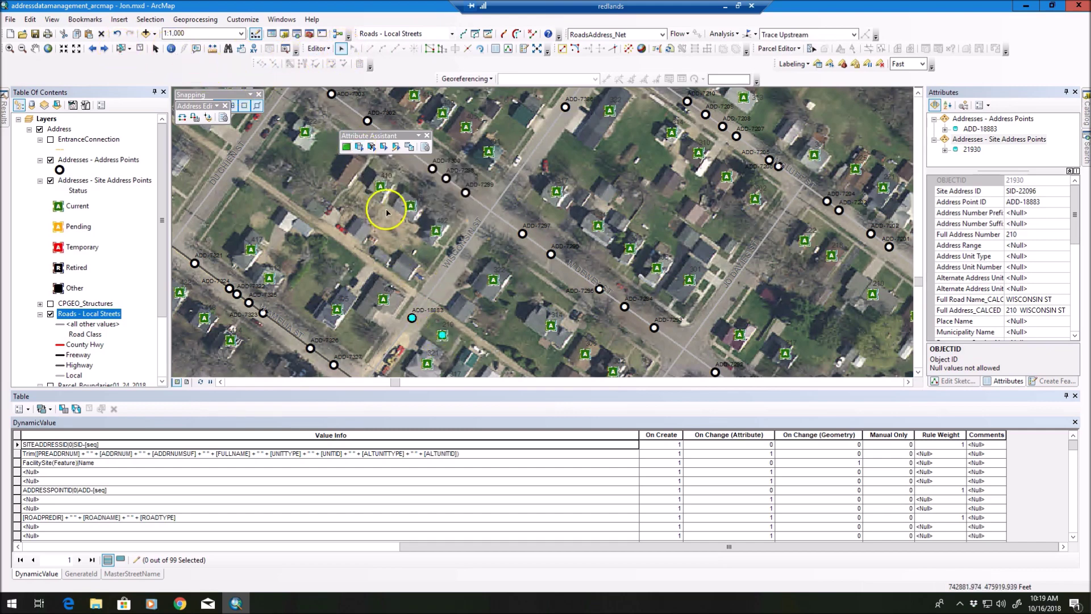
left_click(359, 148)
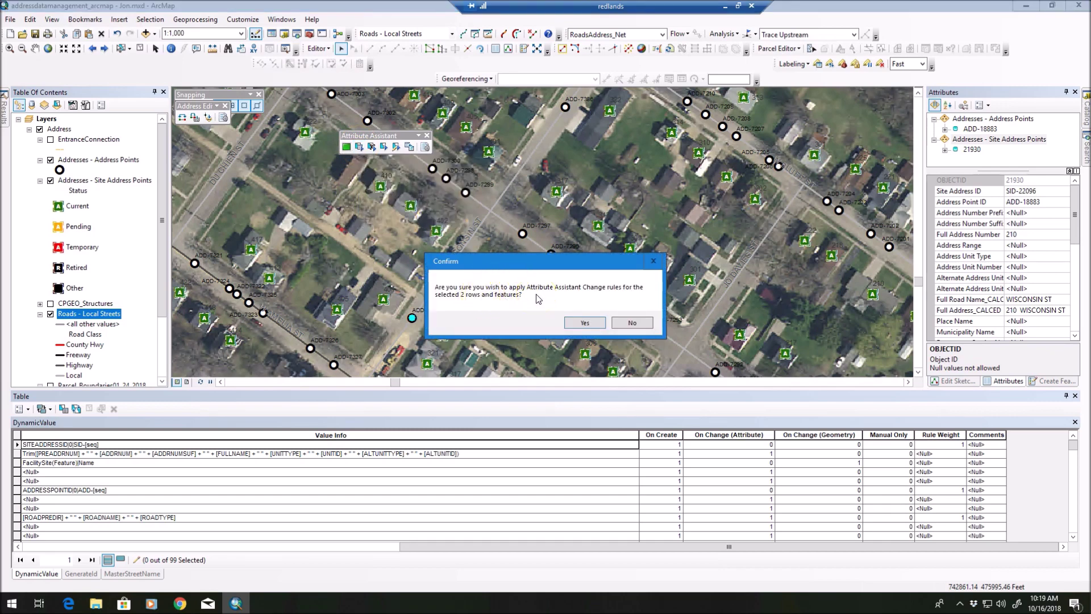
left_click(582, 323)
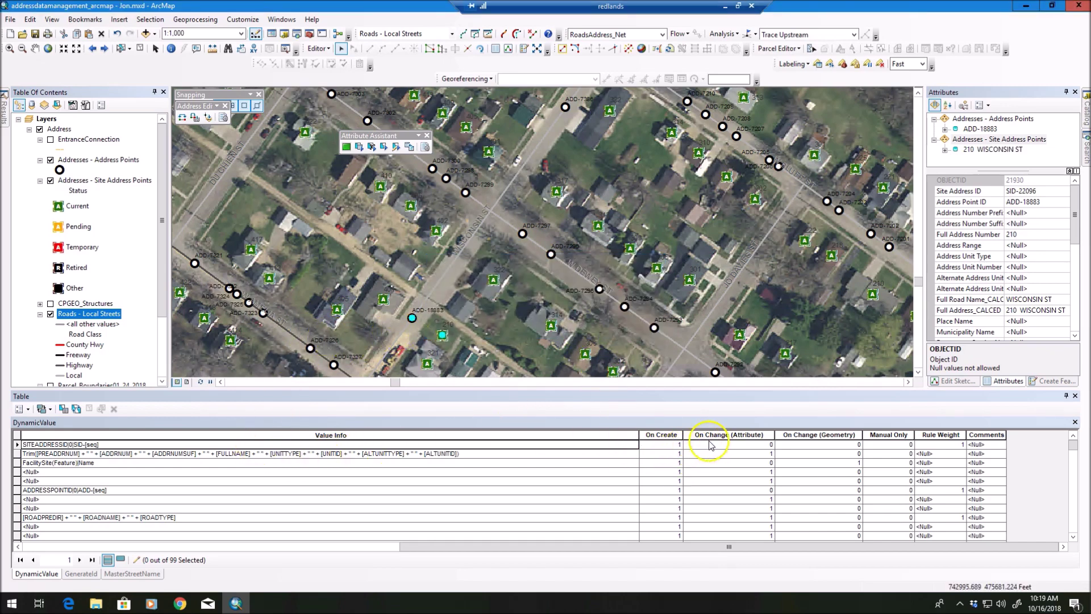
Step: Review the On Change (Attribute) and On Change (Geometry) columns, editing row 2's attribute flag
left_click(709, 435)
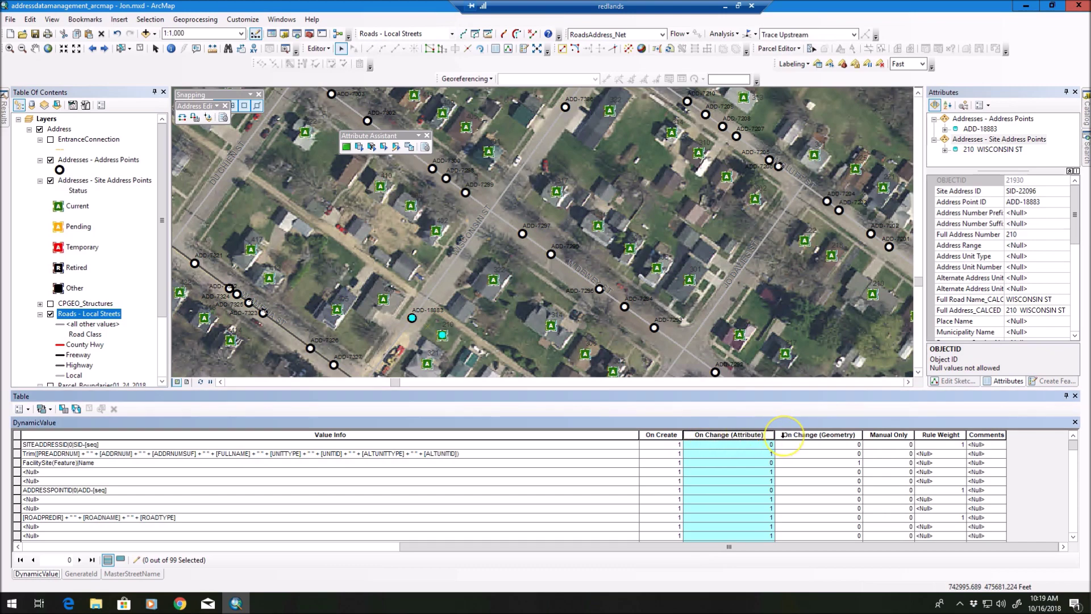
left_click(784, 435)
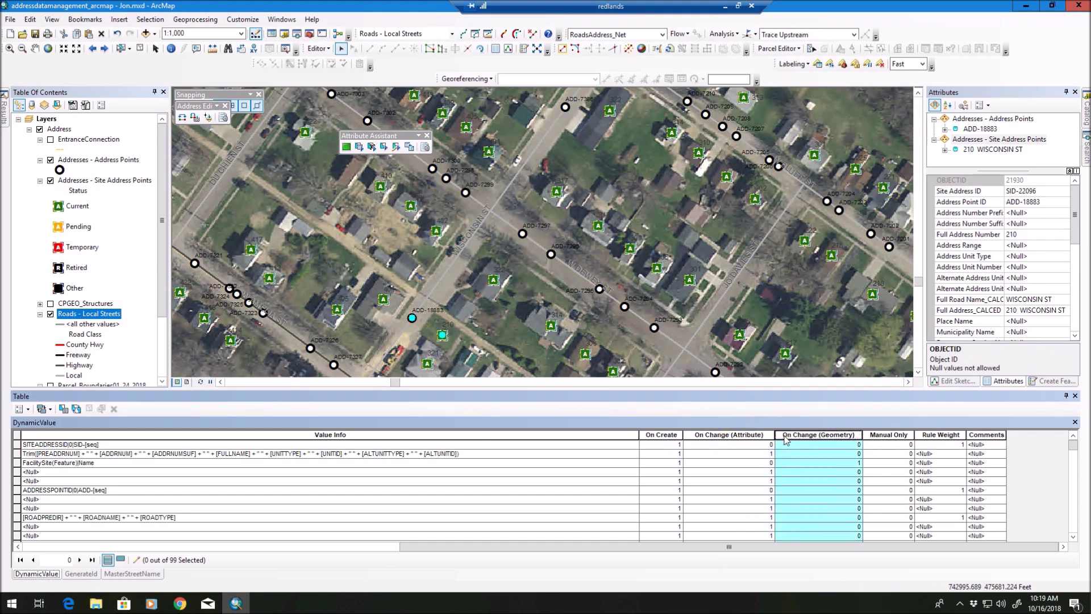
left_click(753, 454)
left_click(744, 463)
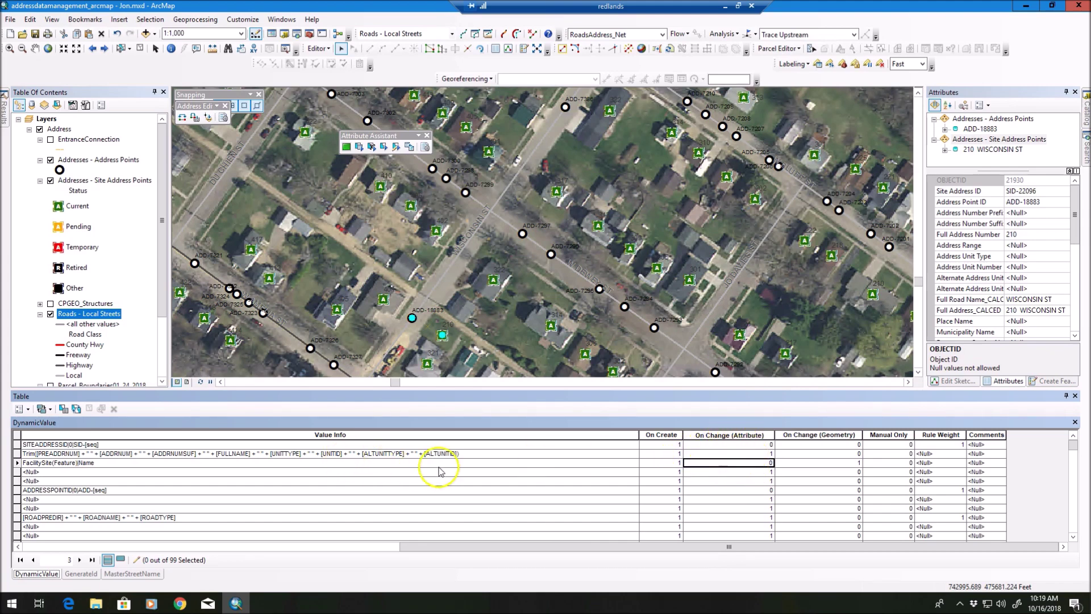
left_click(816, 462)
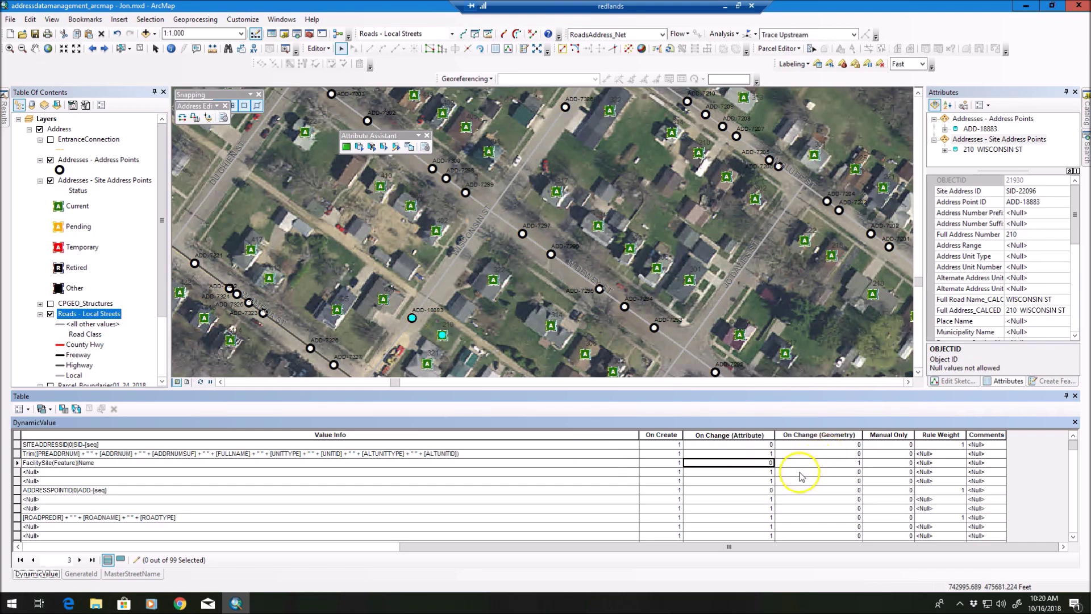
Step: Run the manual rules on the selected features and inspect the first rule's value info
left_click(383, 148)
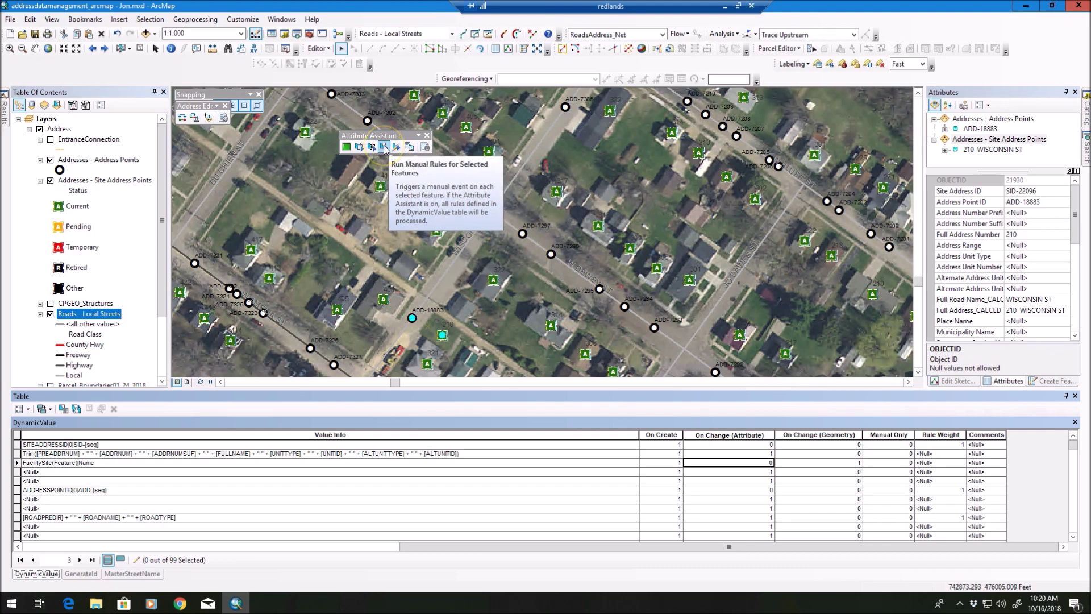
left_click(385, 148)
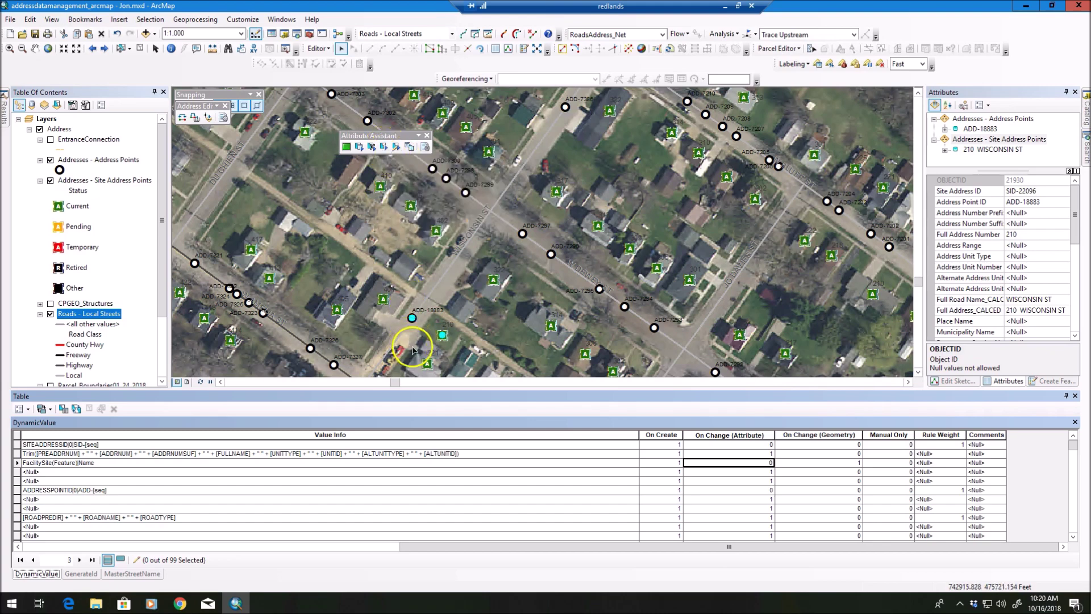
left_click(64, 444)
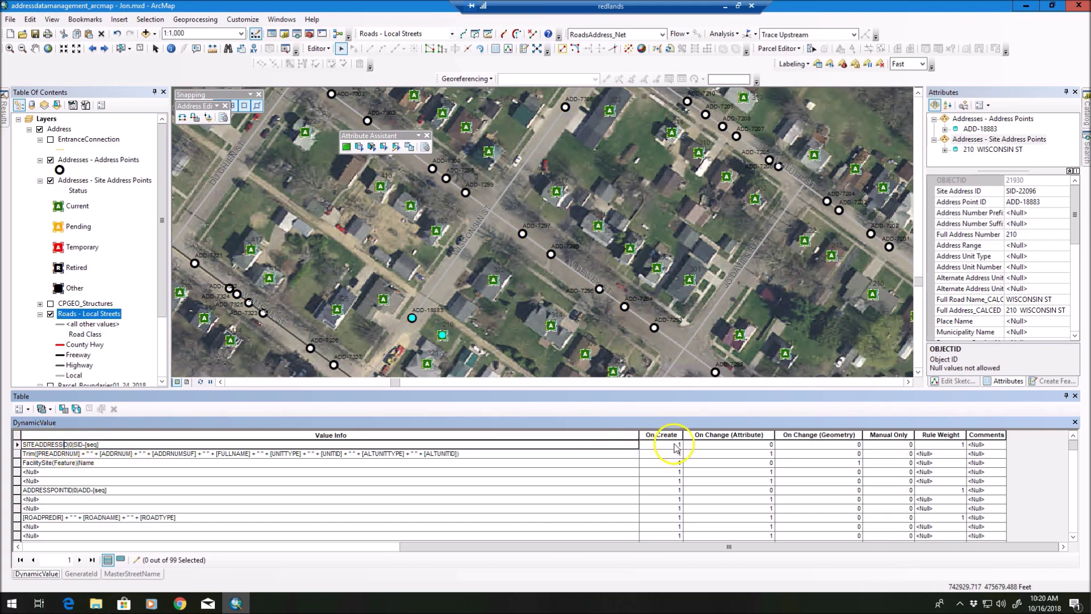
Step: Review the Manual Only column, run the geometry change rules, and check the MasterStreetName table
left_click(890, 435)
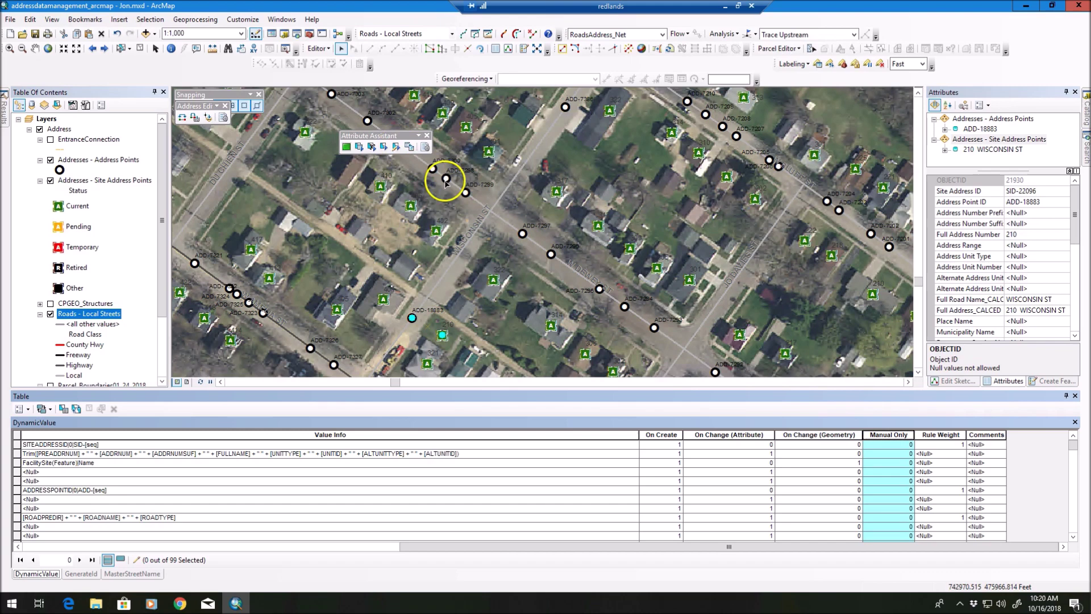
left_click(373, 148)
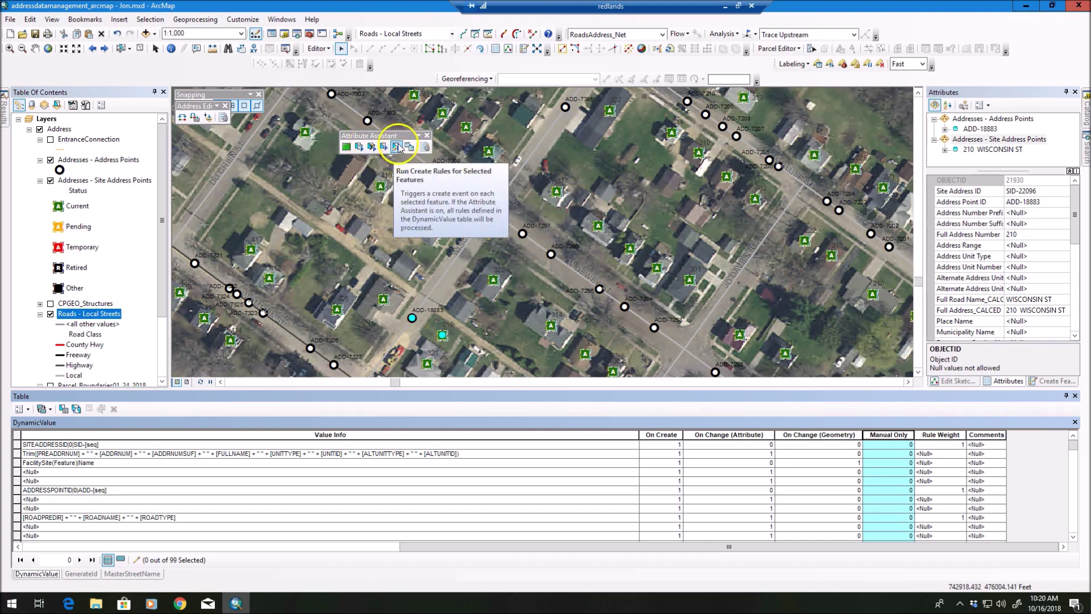
left_click(130, 573)
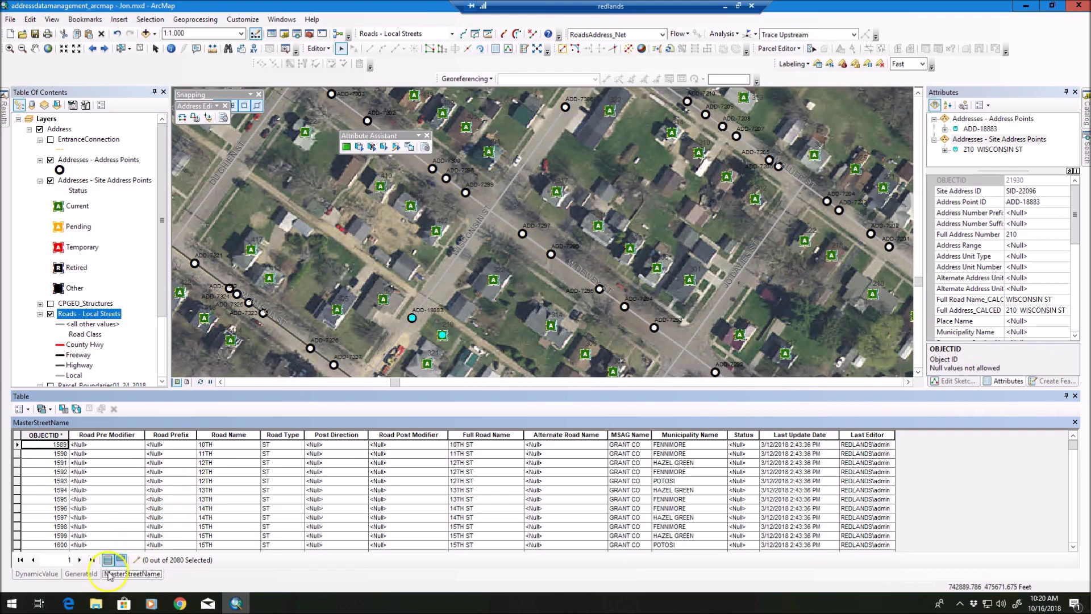
left_click(56, 575)
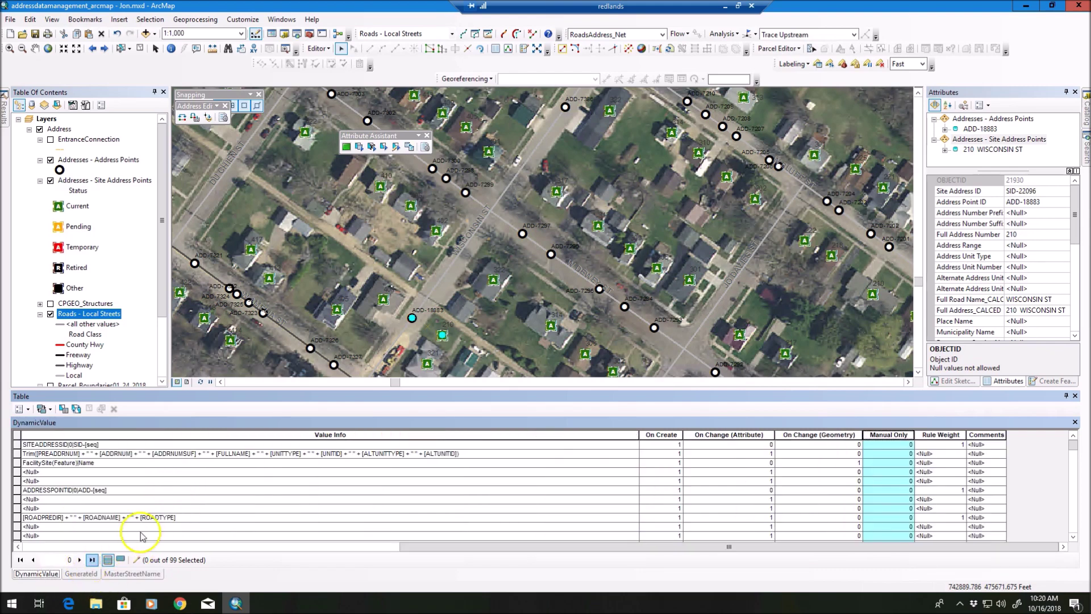
Step: Scroll the DynamicValue table to rows 34–44 with the MasterStreetName FULLNAME cascade rules
left_click_drag(440, 546, 54, 559)
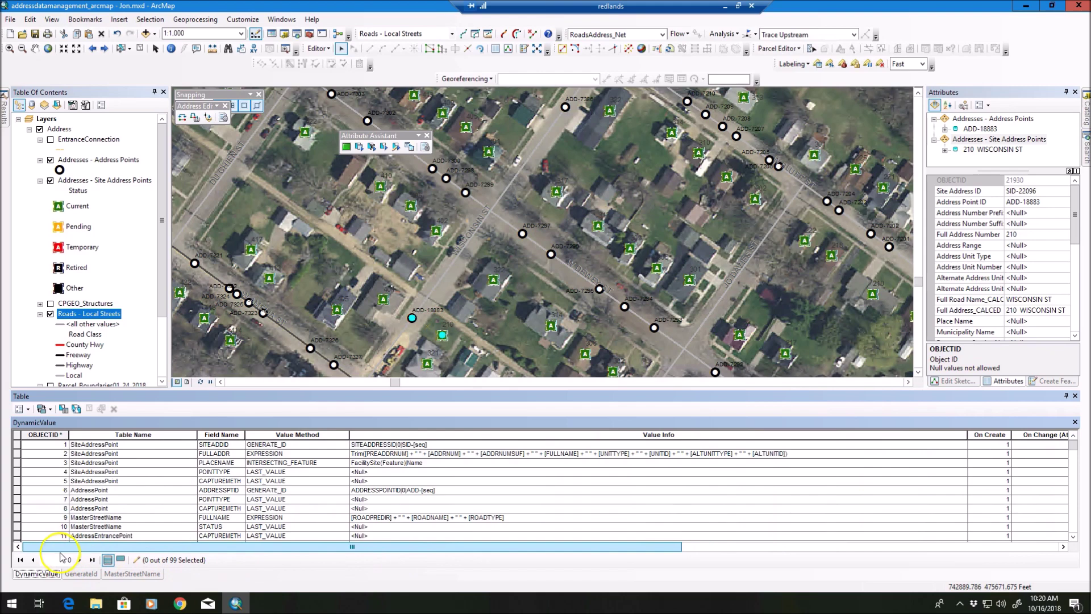
scroll(244, 506, "down", 6)
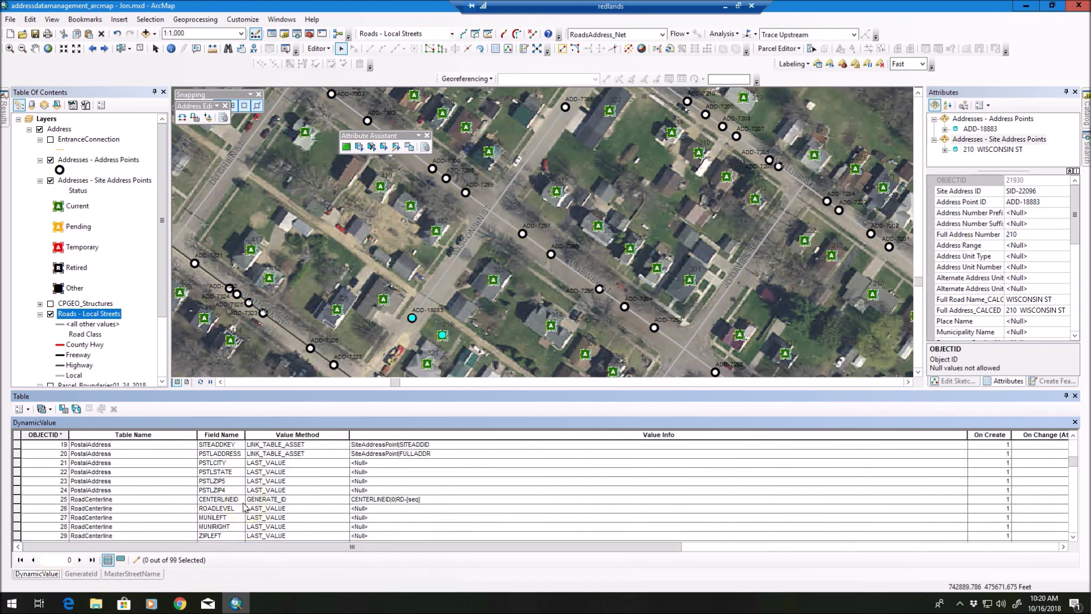
scroll(244, 506, "down", 7)
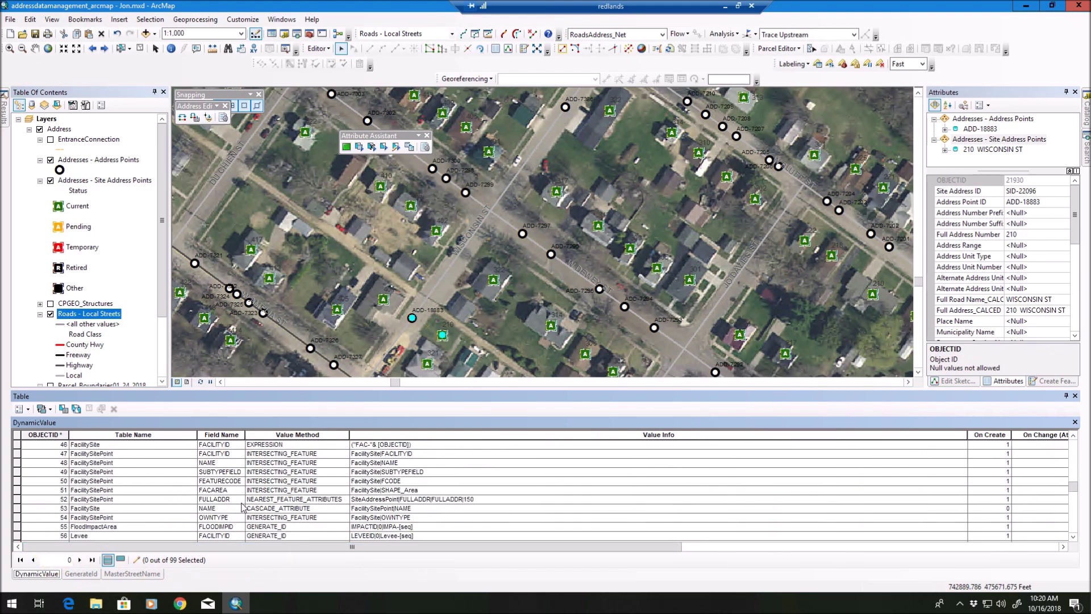
scroll(120, 492, "up", 2)
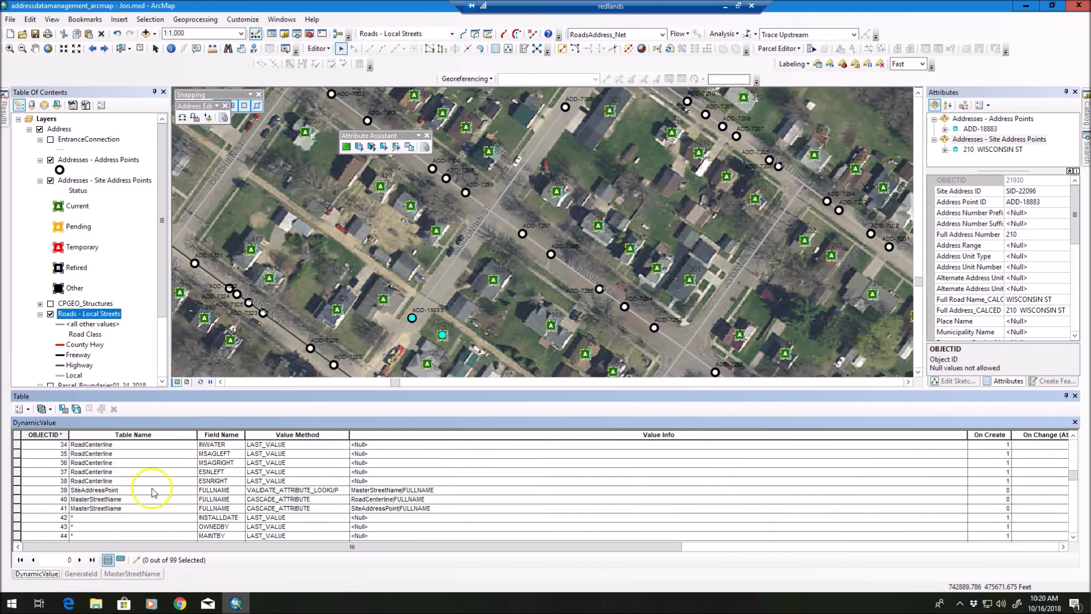
Step: Try renaming the Wisconsin St centerline's Full Road Name to WISCONSIN STATE ST and accept the refusal
left_click(111, 574)
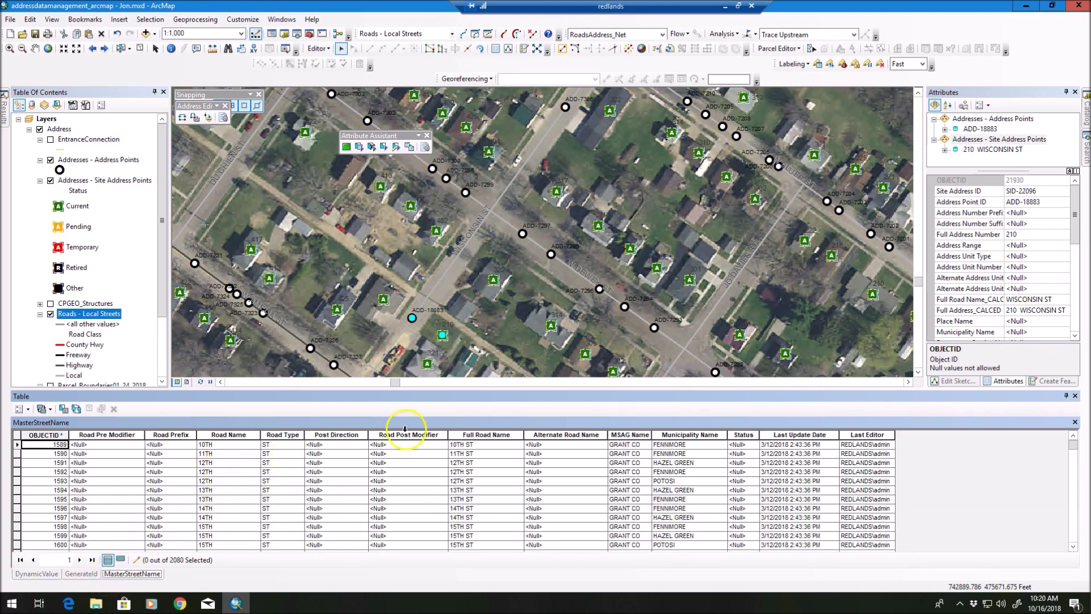
left_click(450, 267)
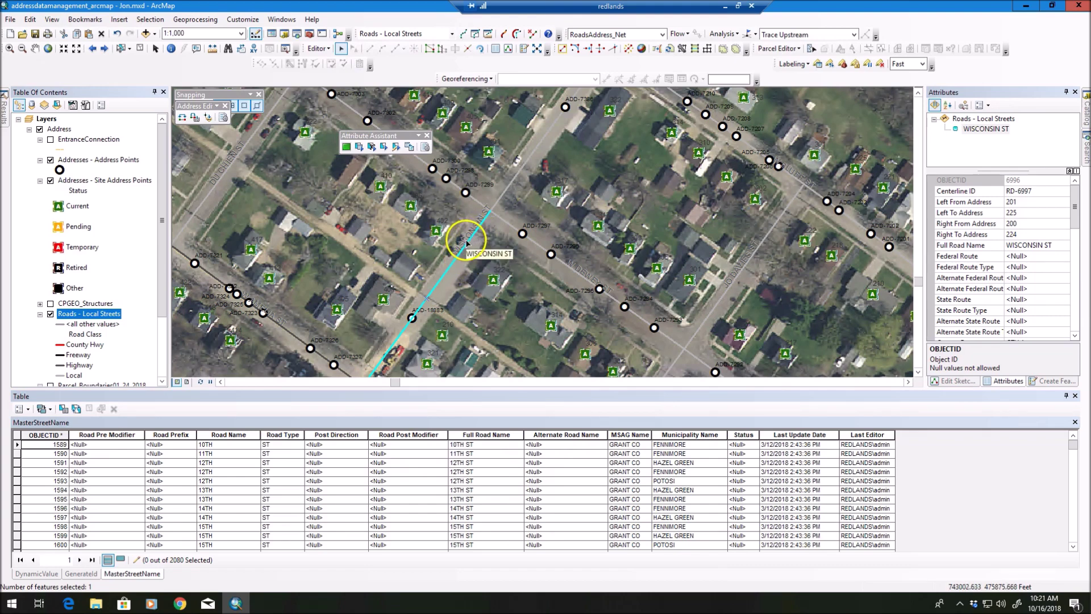
left_click(1041, 245)
left_click(1041, 246)
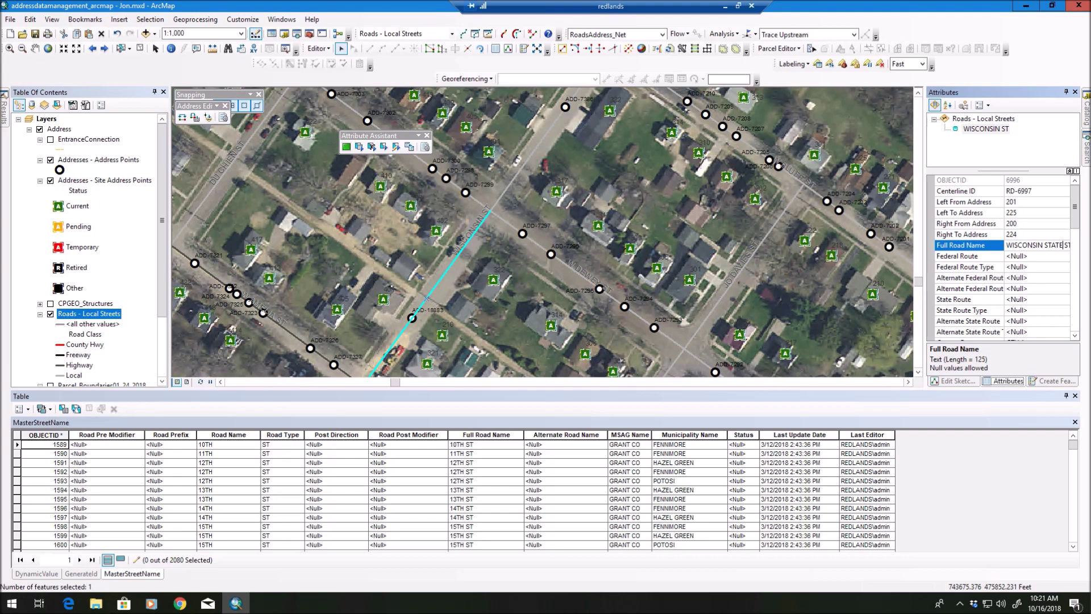
left_click(989, 257)
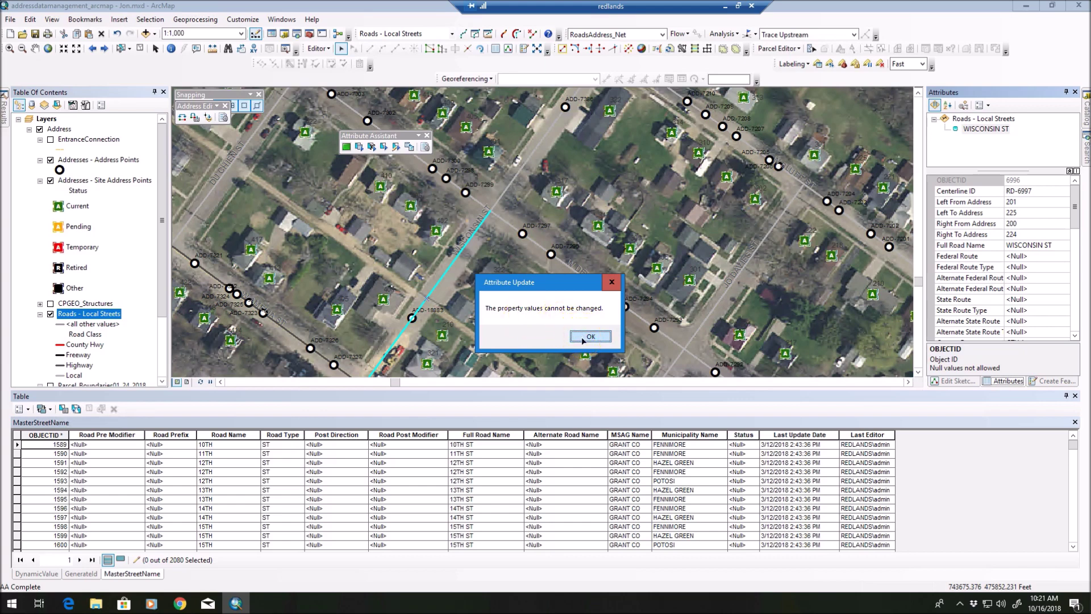
left_click(583, 337)
left_click(125, 574)
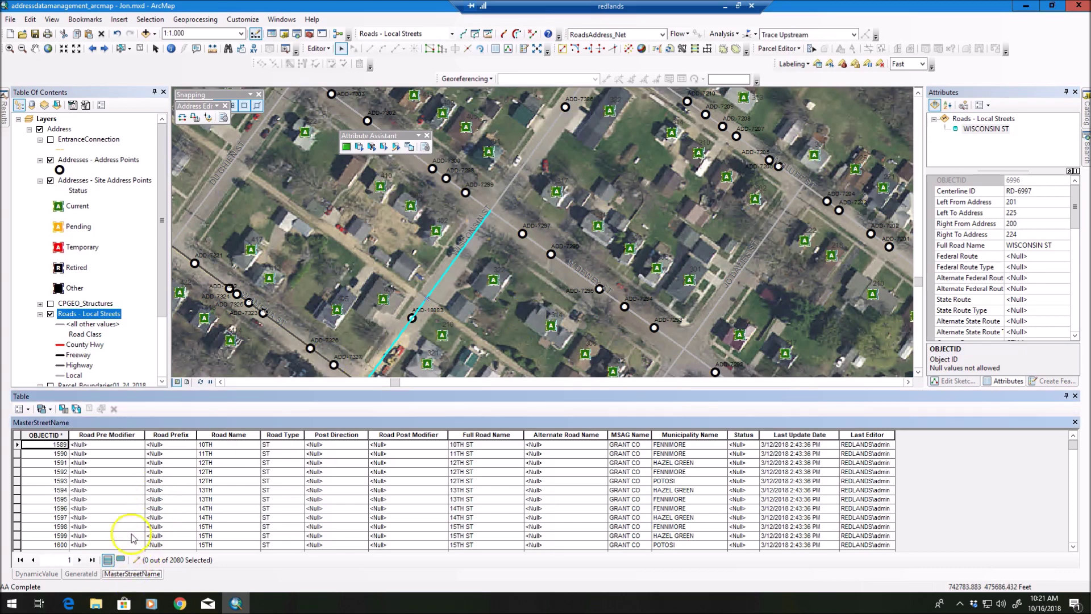
Step: Scroll the MasterStreetName table to the WITEK rows and edit record 1583's Road Name to WITEKLY
scroll(202, 500, "down", 5)
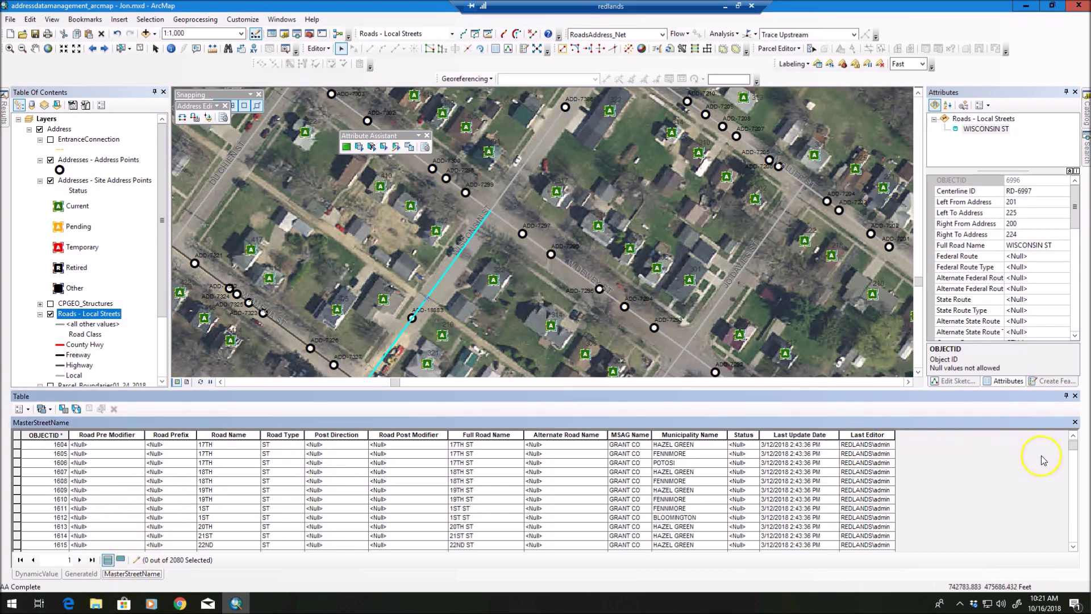
left_click_drag(1073, 444, 1074, 544)
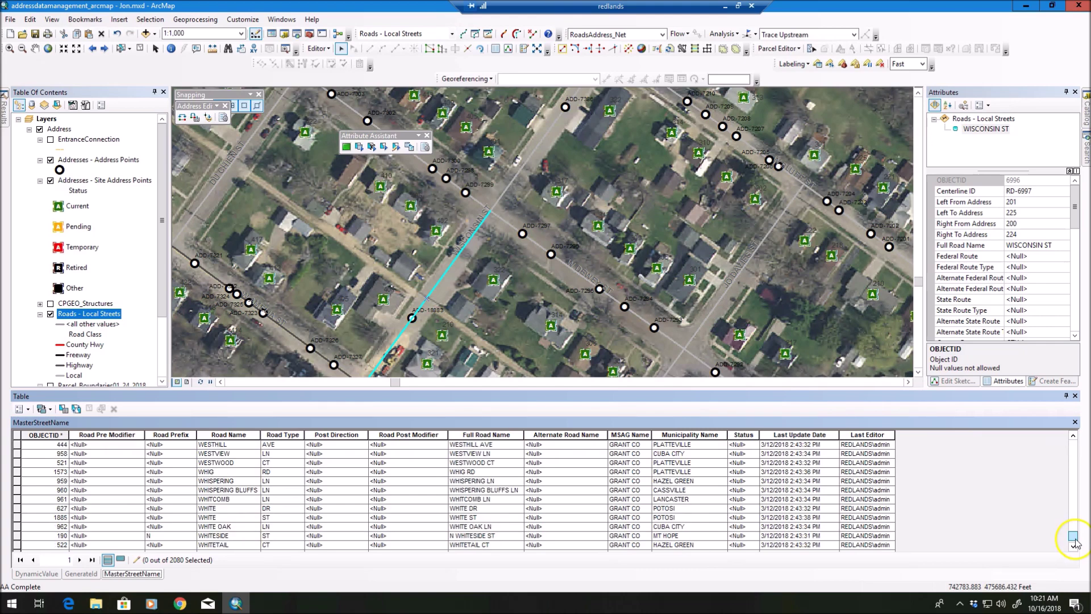
scroll(223, 493, "up", 8)
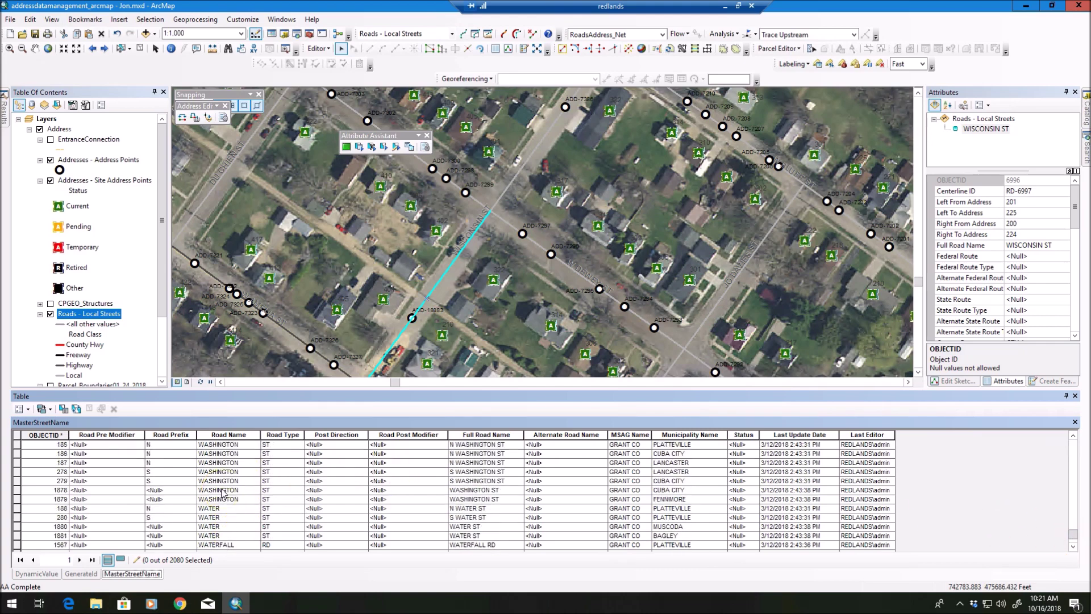
scroll(223, 493, "down", 10)
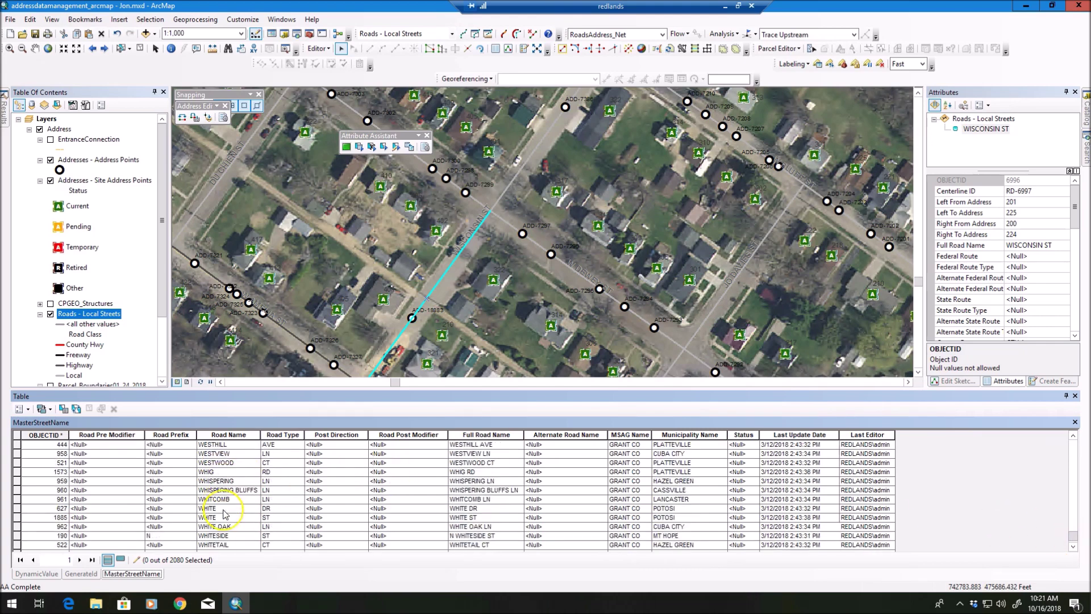
scroll(225, 514, "up", 2)
scroll(224, 515, "down", 6)
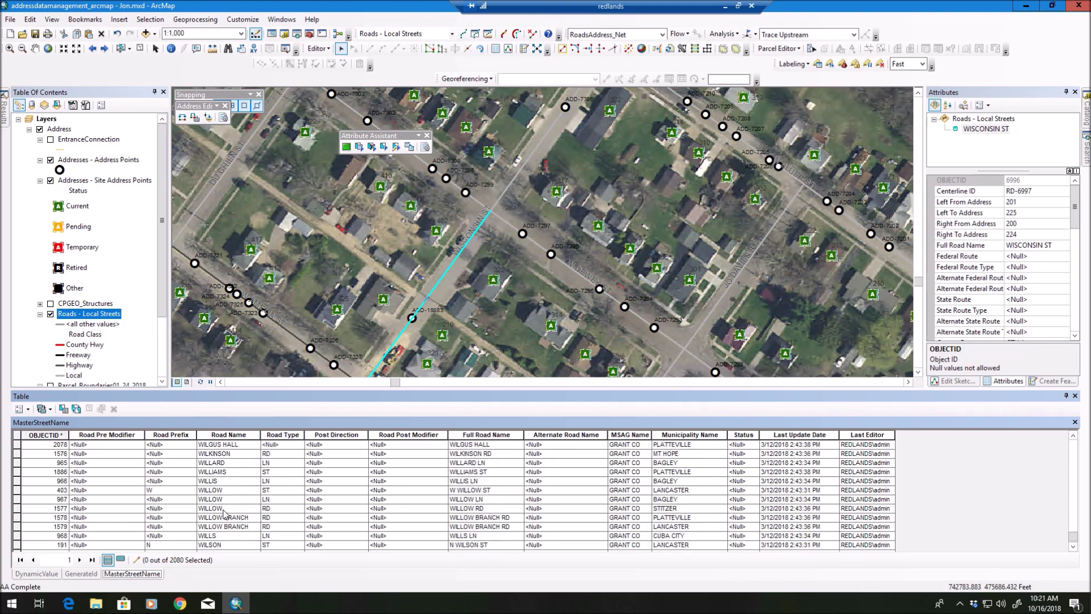
scroll(225, 514, "down", 2)
left_click(215, 518)
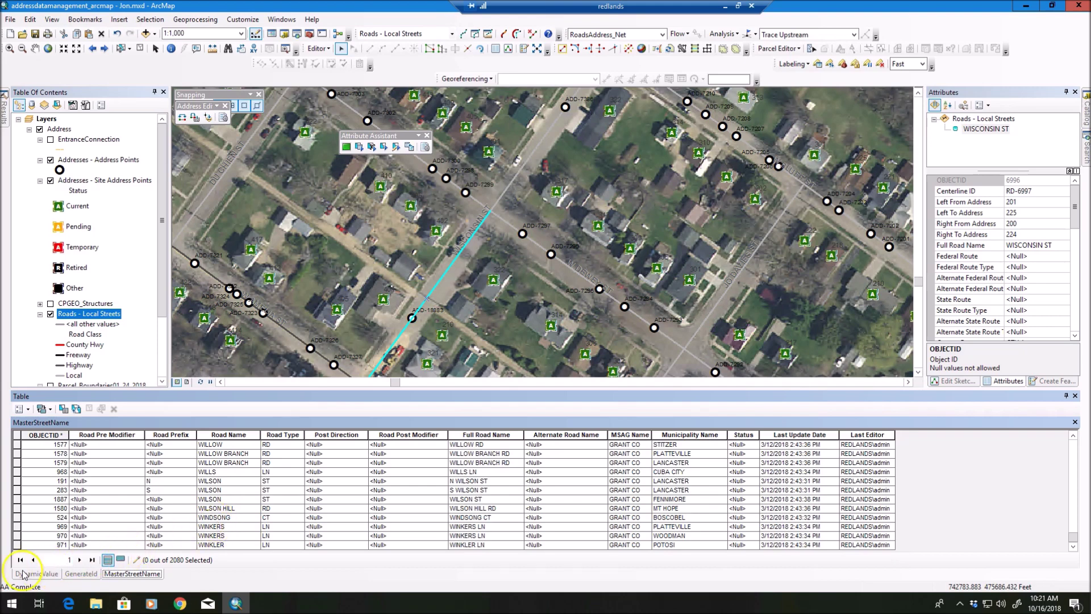
scroll(221, 508, "down", 5)
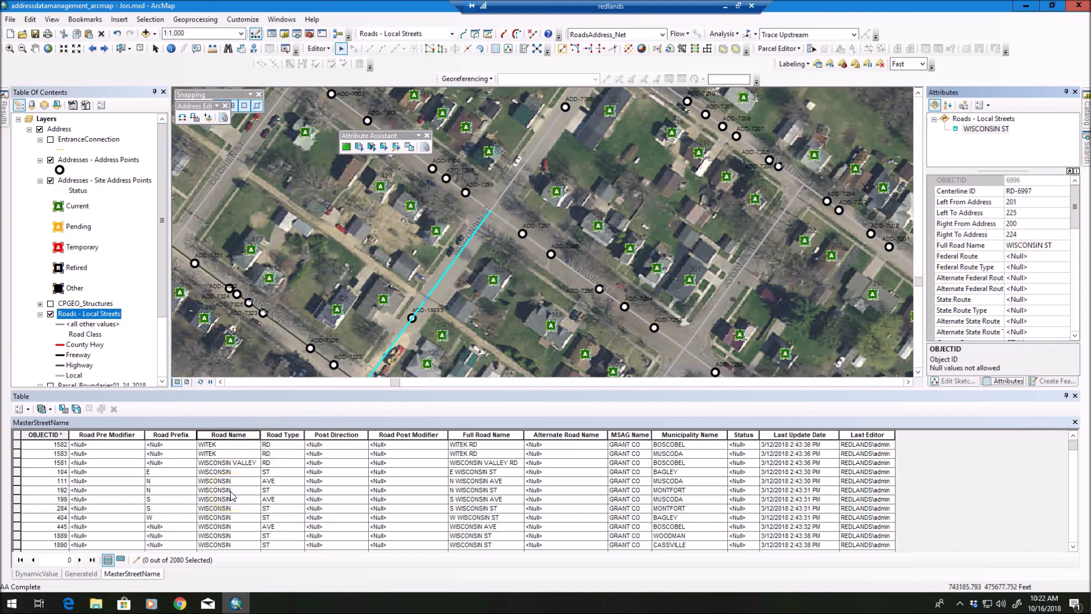
scroll(238, 490, "up", 1)
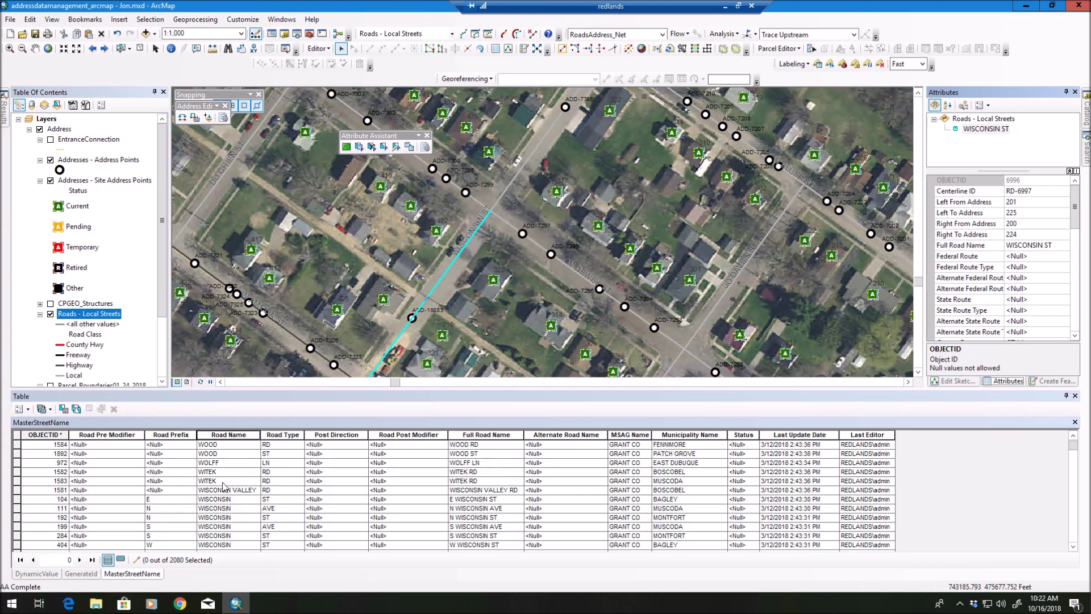
left_click(217, 483)
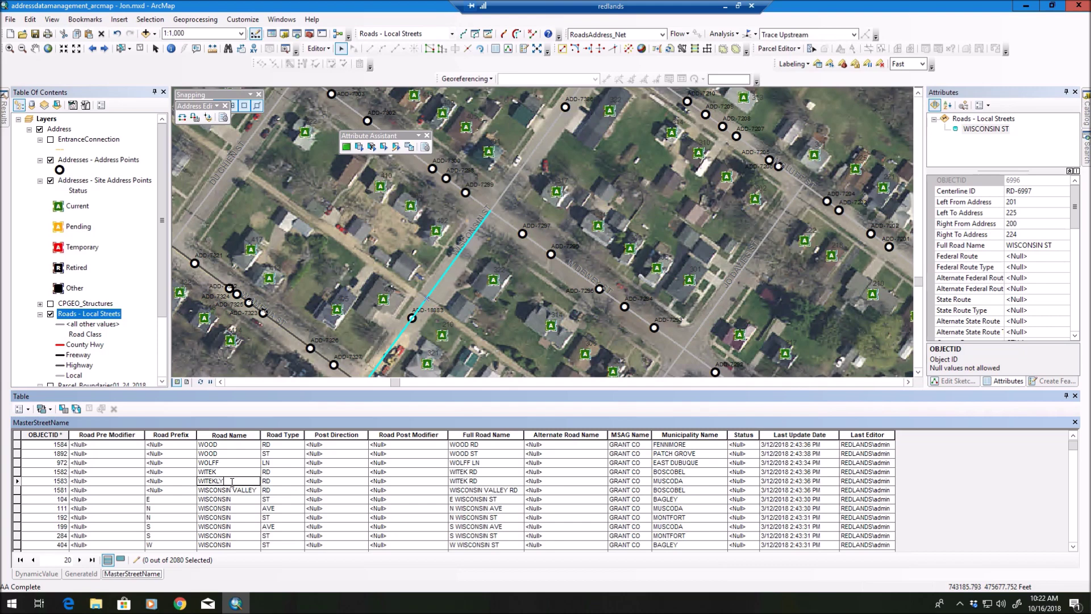
Step: Commit WITEKLY for record 1583, answer both cascade prompts, and re-edit the name to WITEK
key("Return")
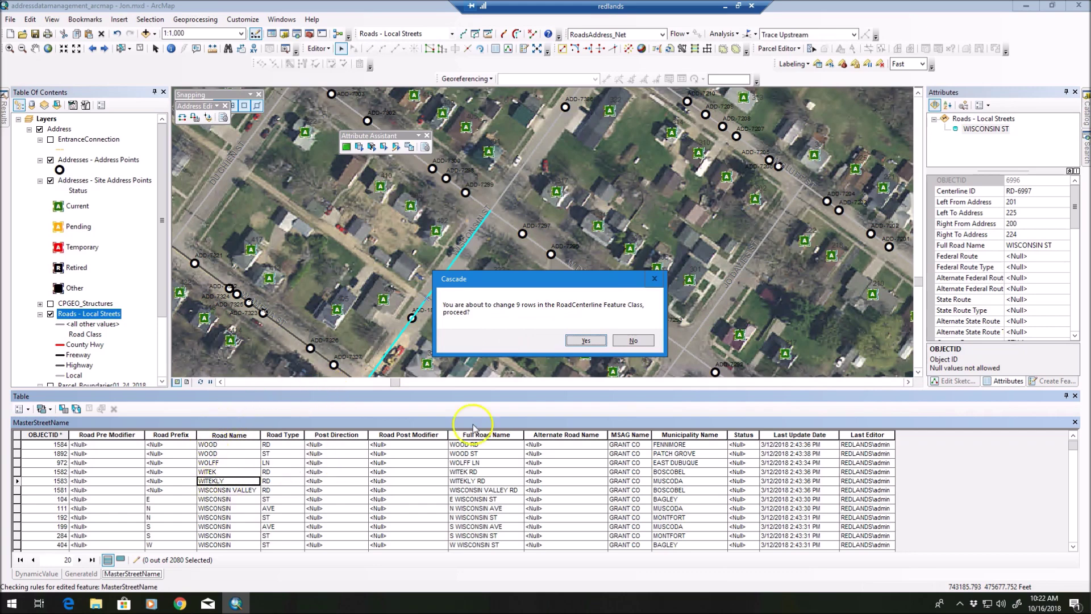
left_click(625, 342)
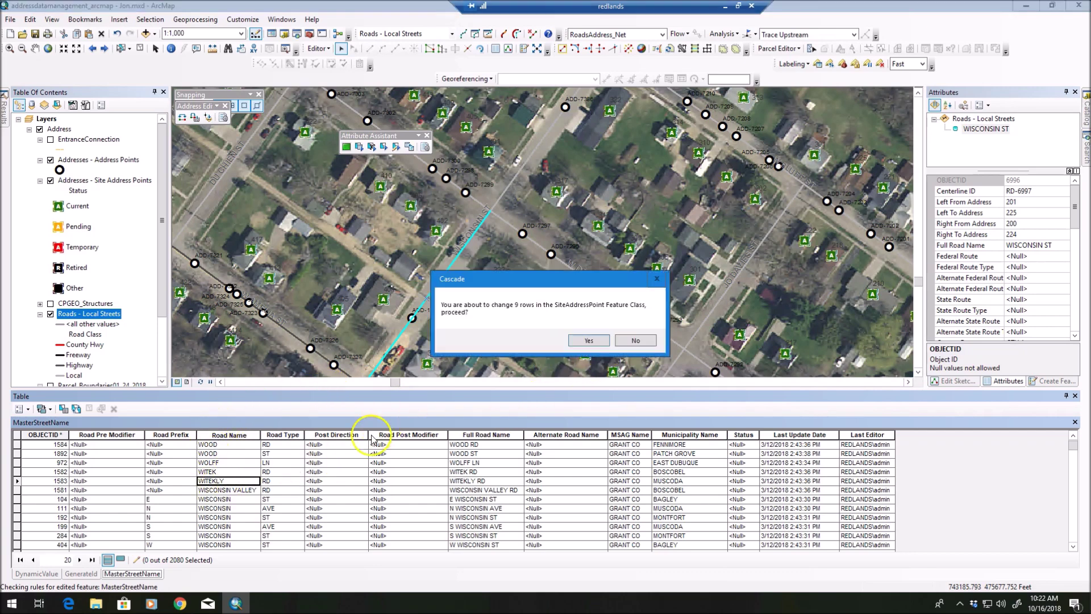
left_click(627, 340)
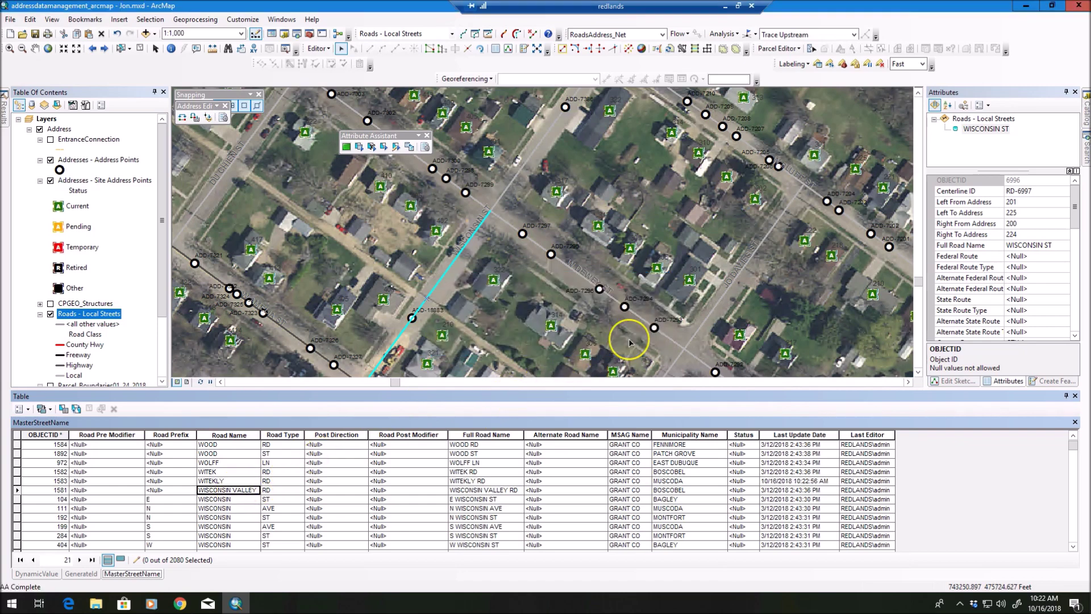
left_click(227, 481)
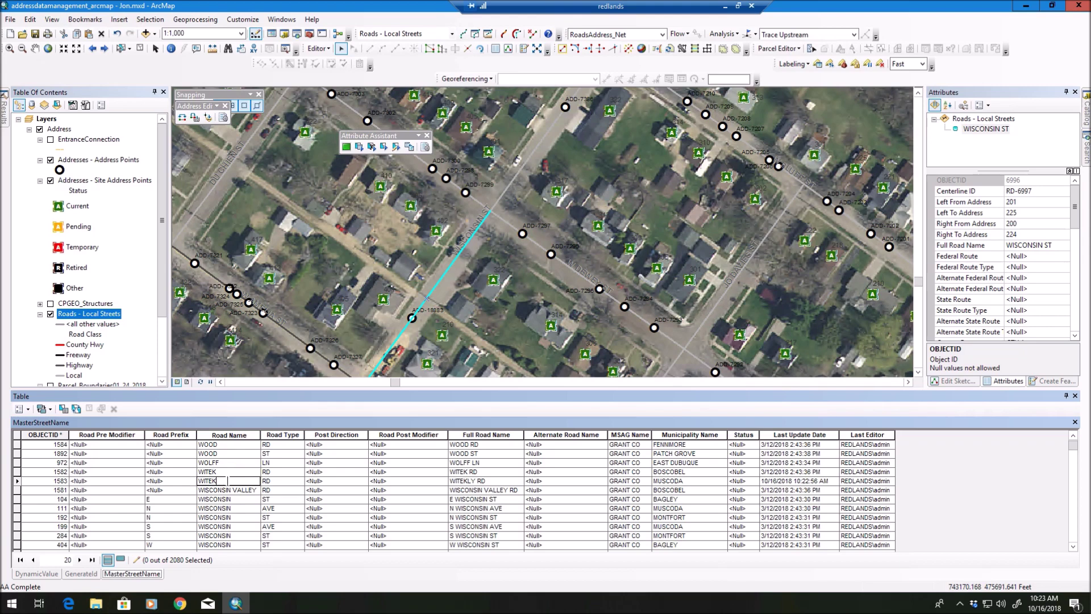
Step: Commit WITEK so record 1583 reads WITEK RD again
key("Return")
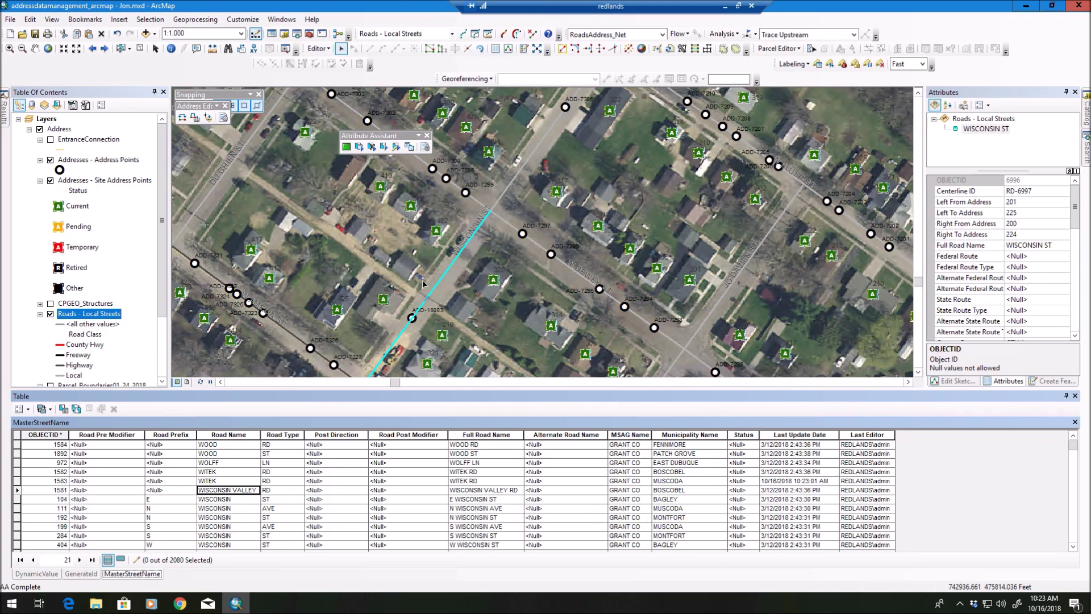
Step: Clear the Wisconsin St road centerline selection
left_click(139, 48)
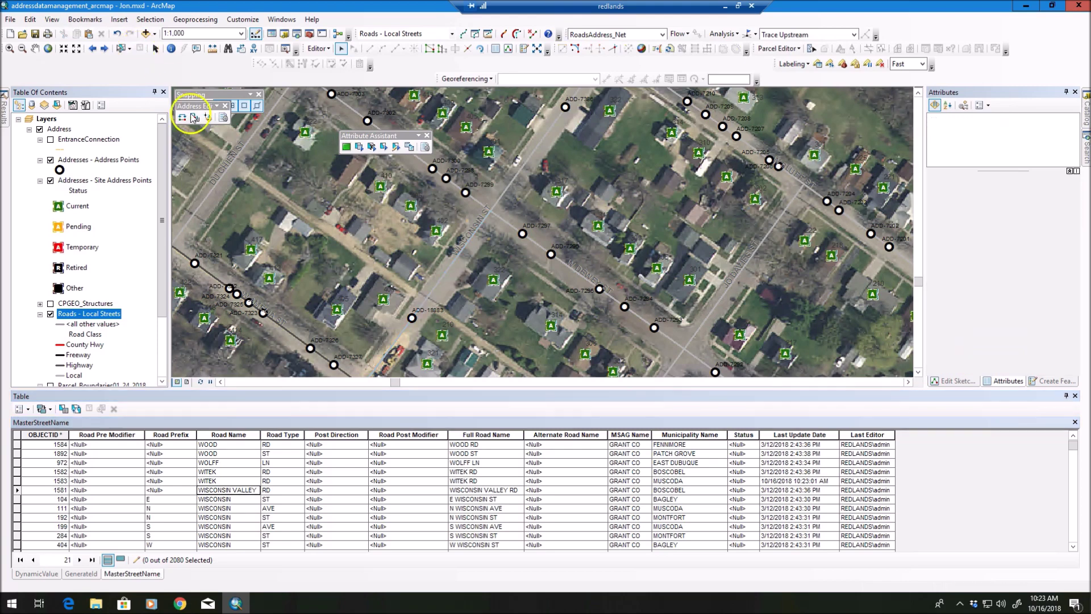